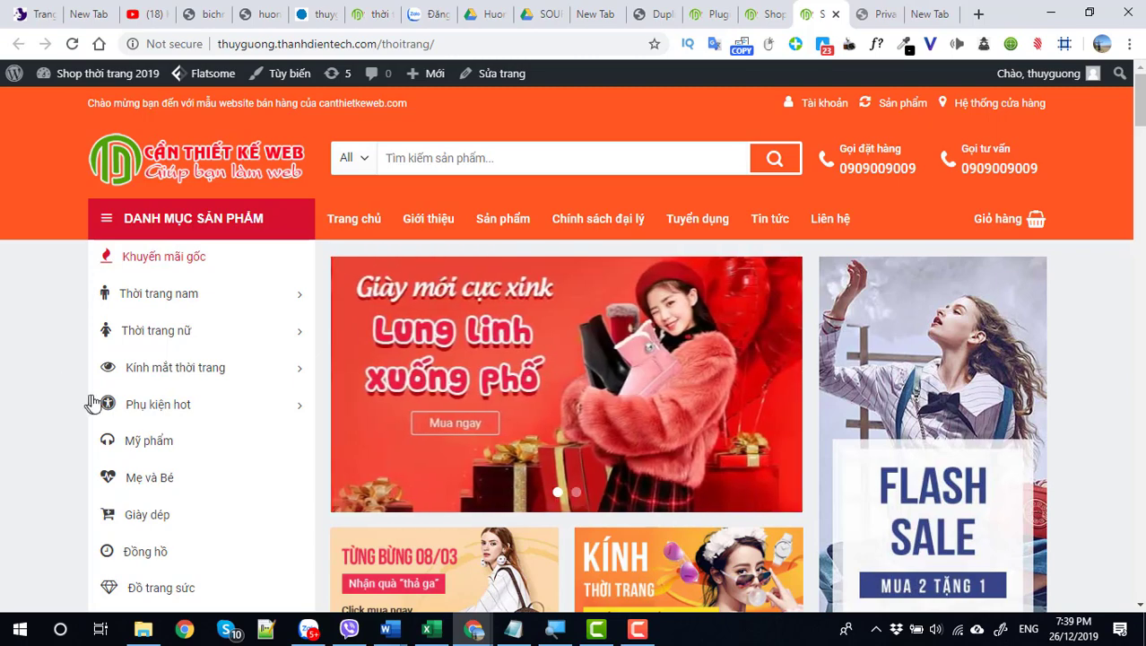
Open canthietkeweb.com in a new browser tab and view the paid SSL certificate plans on its SSL page
{"action": "left_click", "coordinate": [979, 14]}
{"action": "type", "text": "can"}
{"action": "key", "text": "Return"}
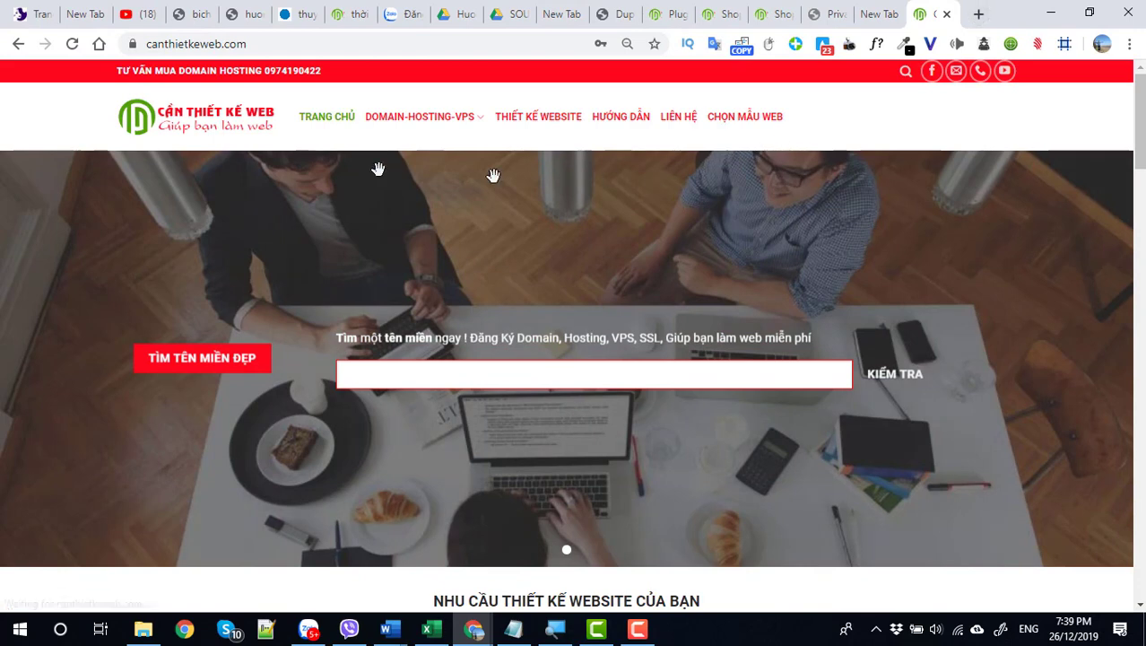
{"action": "mouse_move", "coordinate": [397, 123]}
{"action": "left_click", "coordinate": [404, 223]}
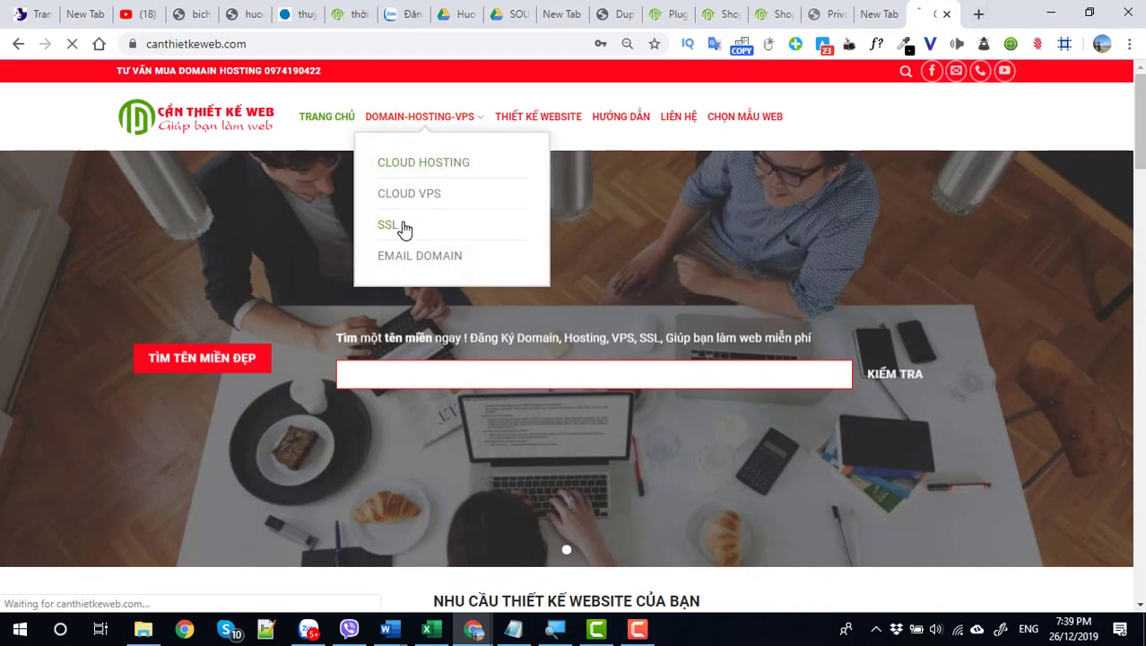
{"action": "scroll", "coordinate": [412, 233], "scroll_direction": "down", "scroll_amount": 3}
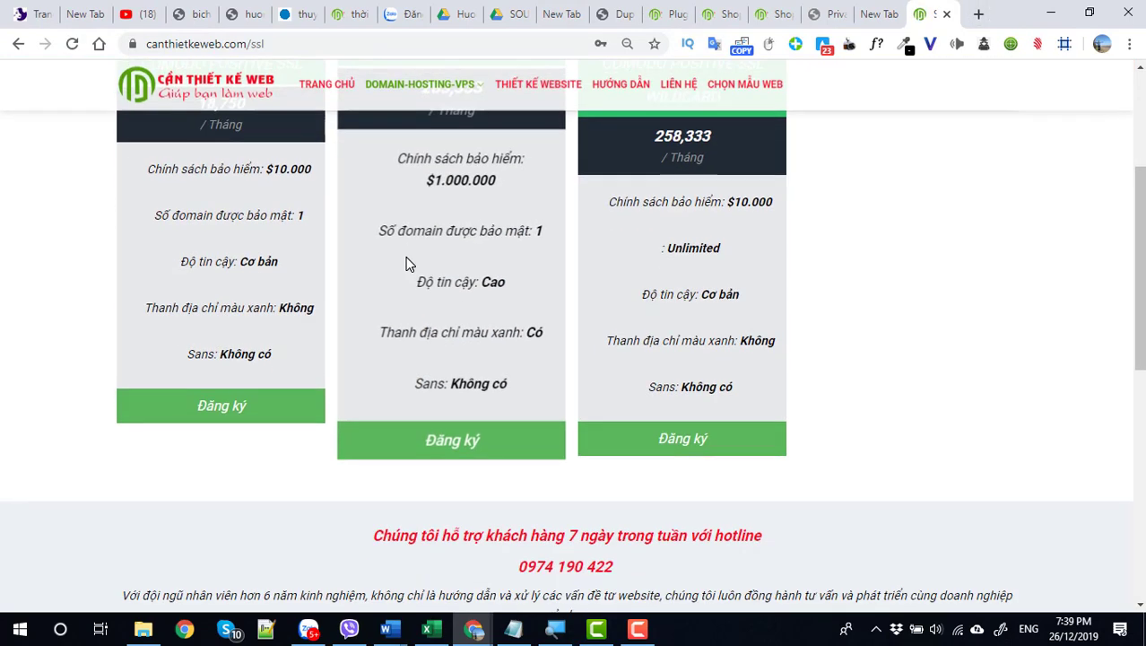
{"action": "scroll", "coordinate": [242, 222], "scroll_direction": "up", "scroll_amount": 1}
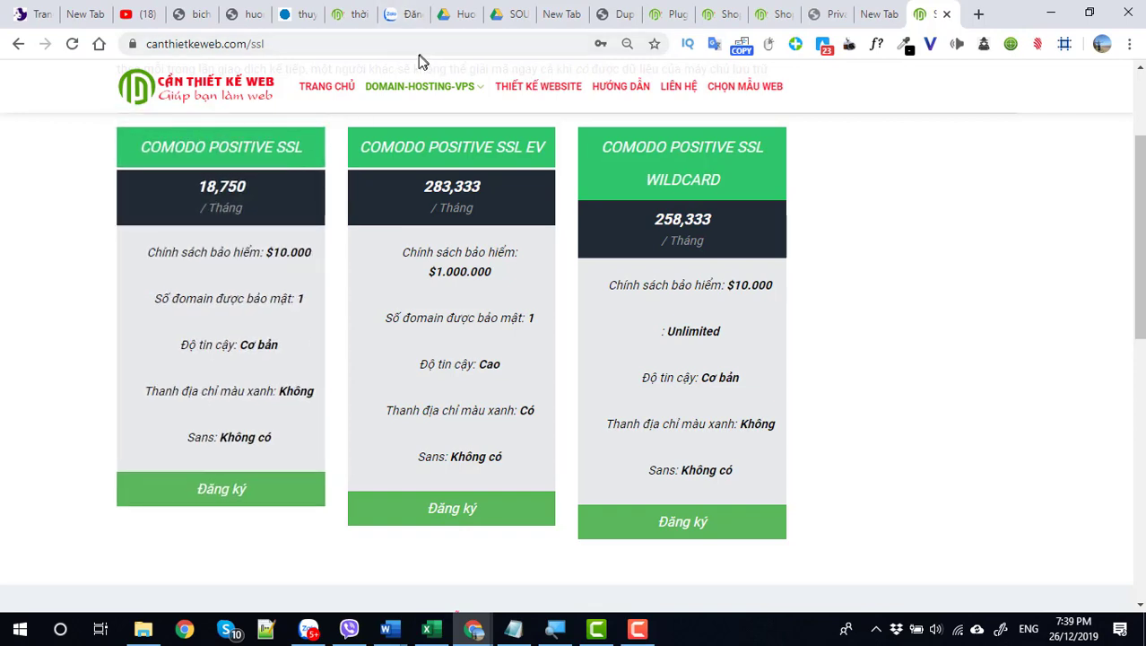
Switch to the DirectAdmin control panel and open the SSL Certificates page for the domain
{"action": "left_click", "coordinate": [294, 13]}
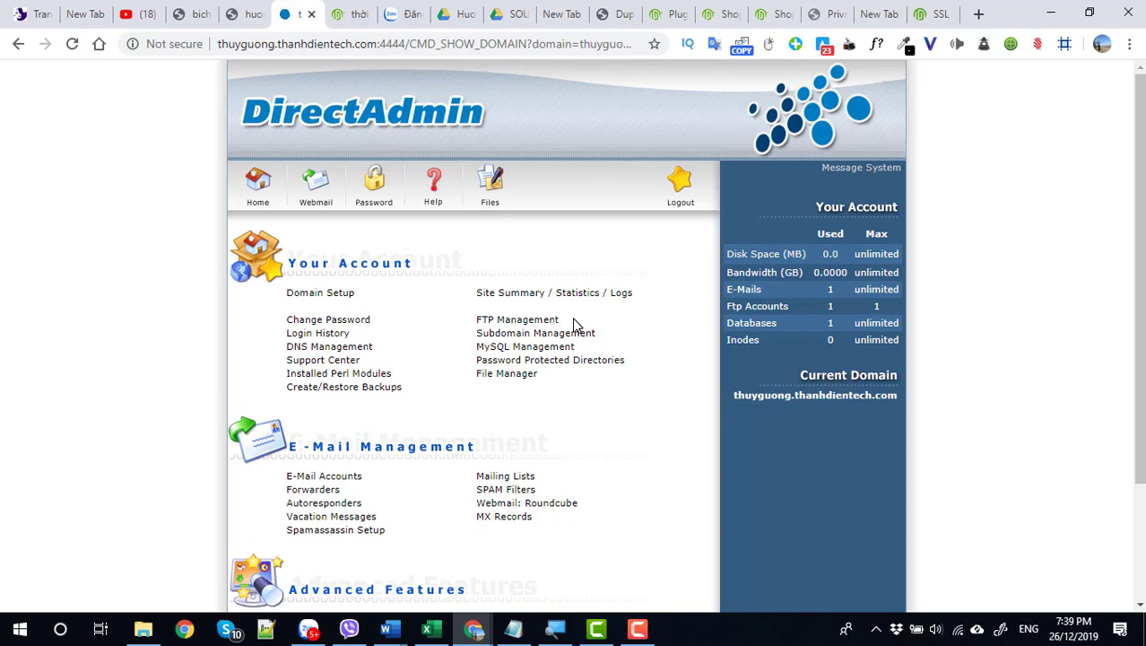
{"action": "scroll", "coordinate": [575, 324], "scroll_direction": "down", "scroll_amount": 3}
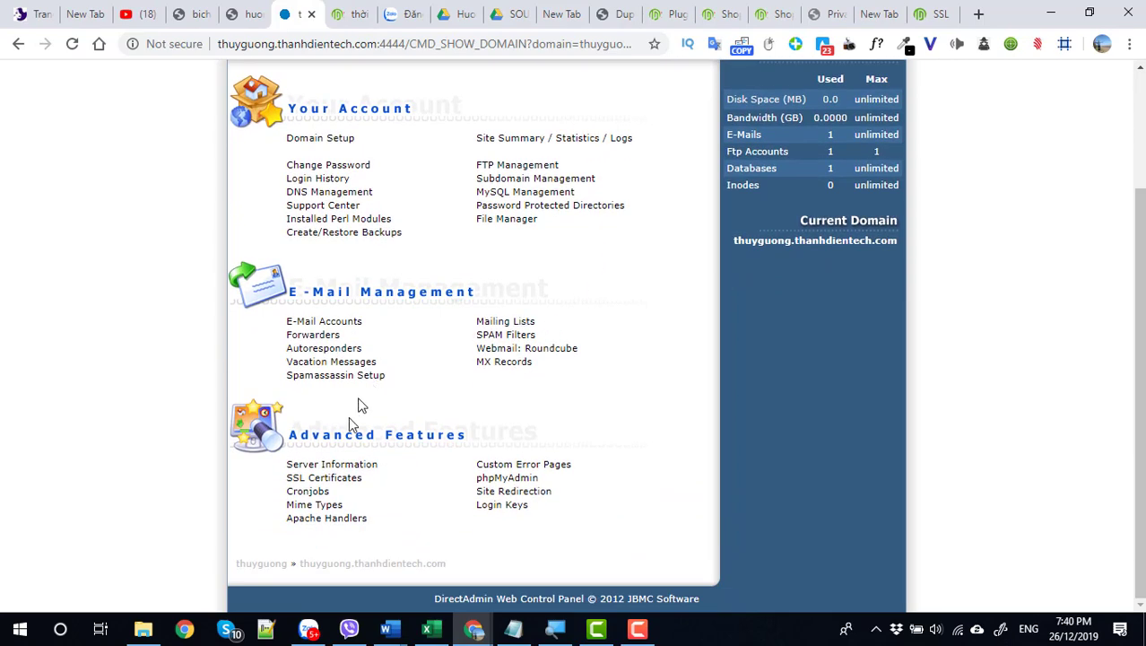
{"action": "left_click", "coordinate": [303, 482]}
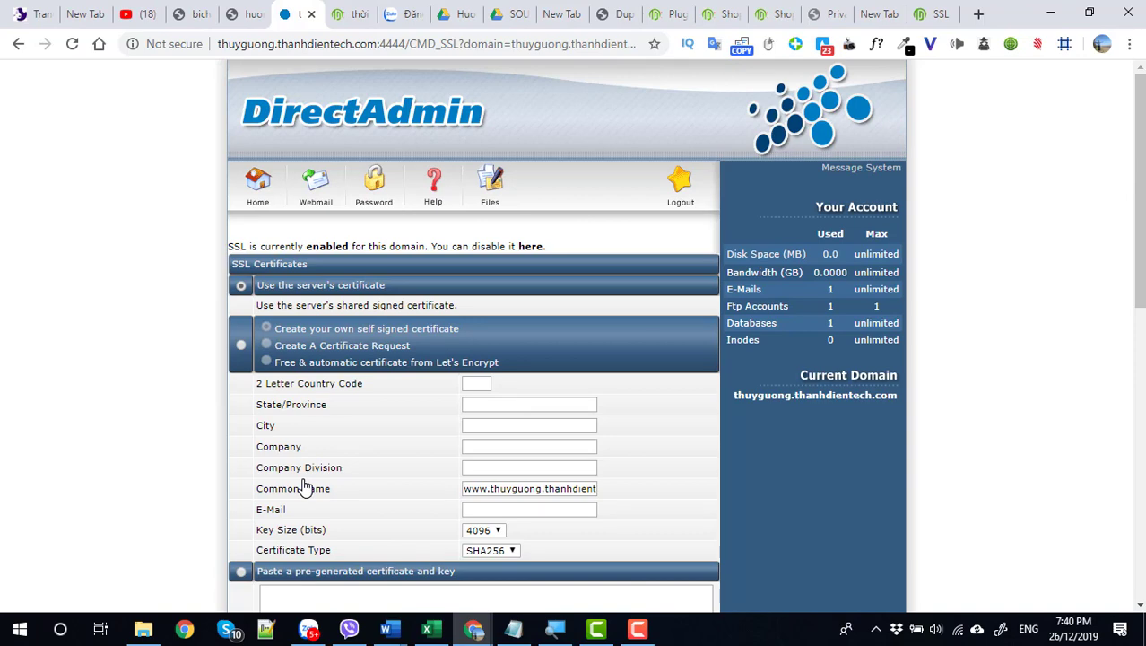
{"action": "key", "text": "alt+Left"}
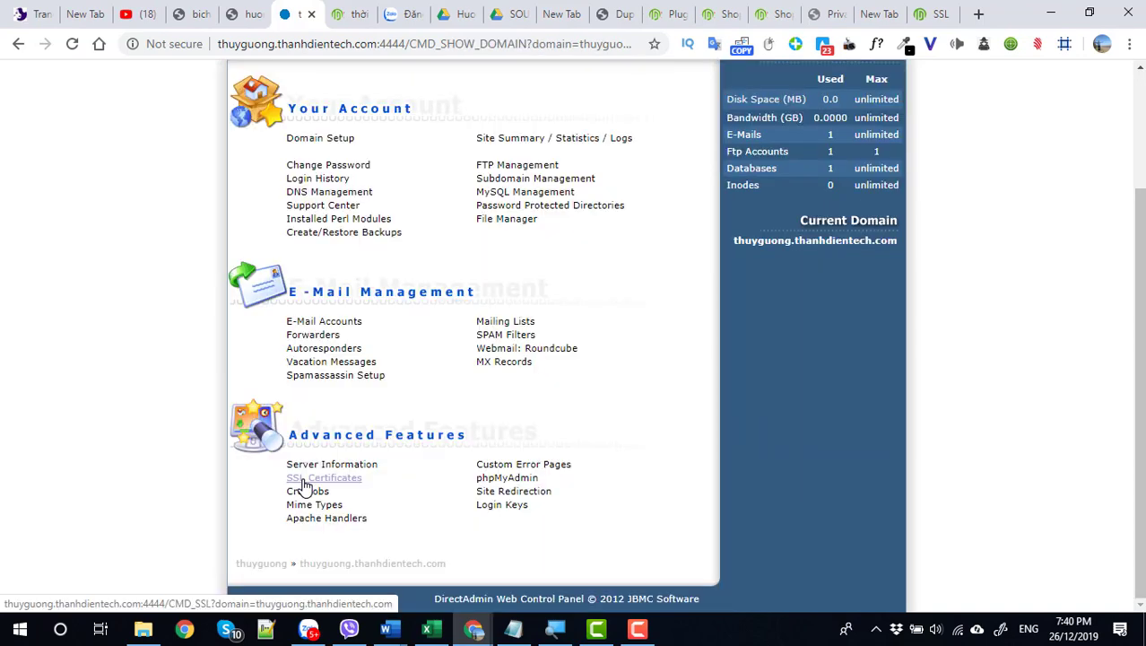
{"action": "left_click", "coordinate": [637, 631]}
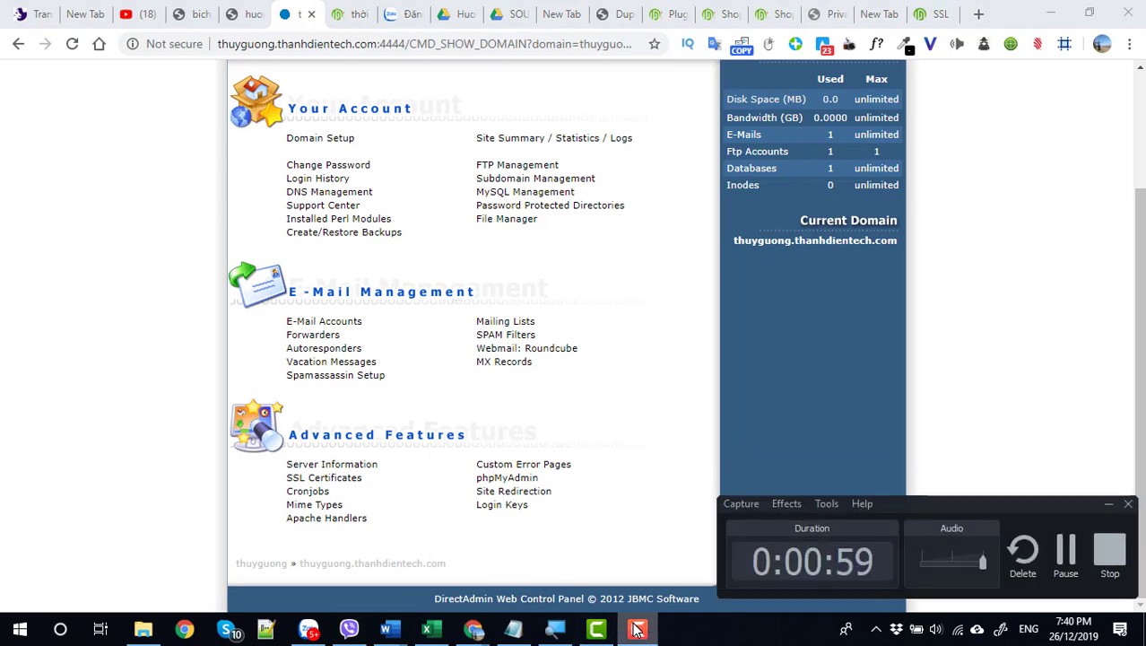
{"action": "left_click", "coordinate": [637, 630]}
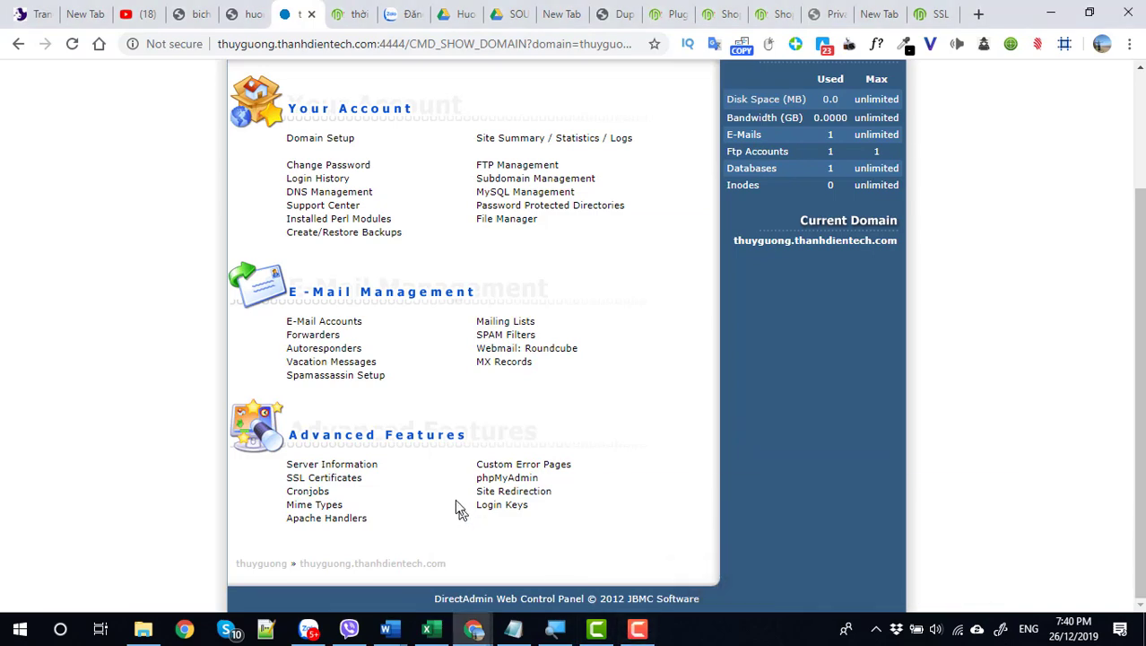
{"action": "left_click", "coordinate": [357, 481]}
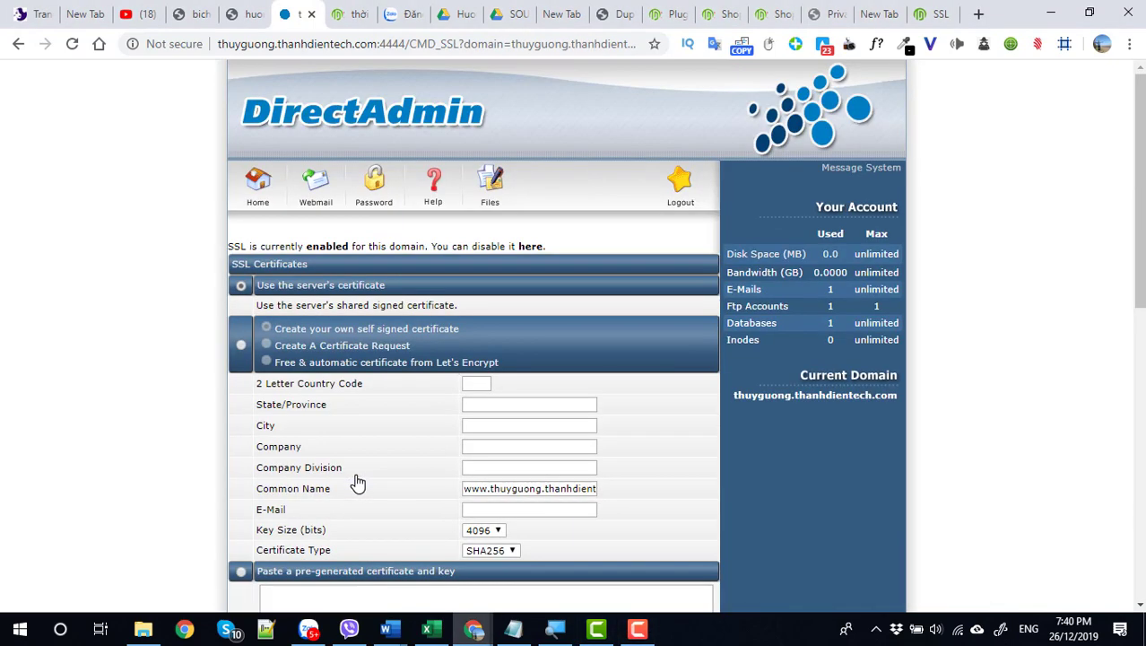
Choose the free and automatic certificate from Let's Encrypt as the domain's certificate option
{"action": "left_click", "coordinate": [241, 347]}
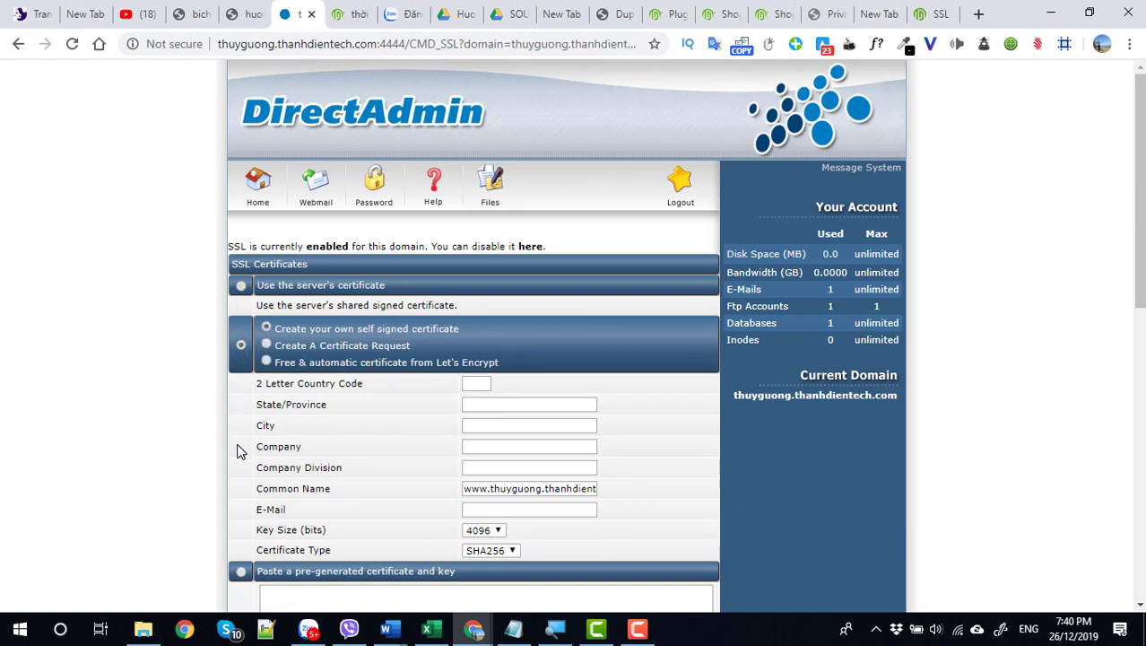
{"action": "left_click", "coordinate": [267, 362]}
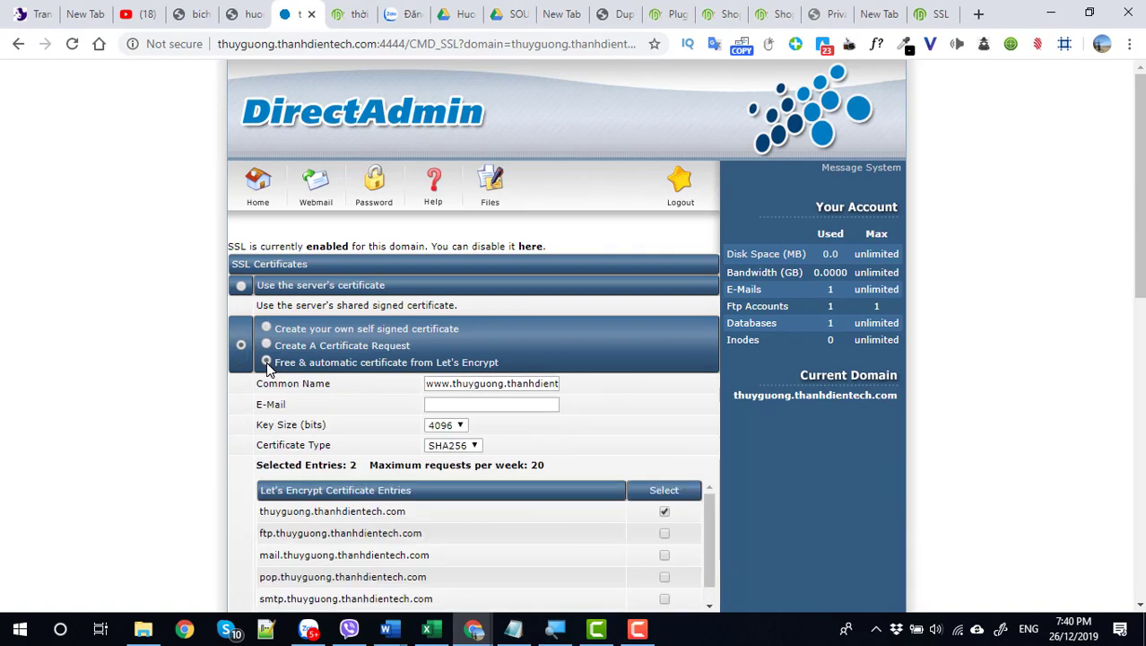
{"action": "left_click_drag", "start_coordinate": [505, 366], "coordinate": [222, 362]}
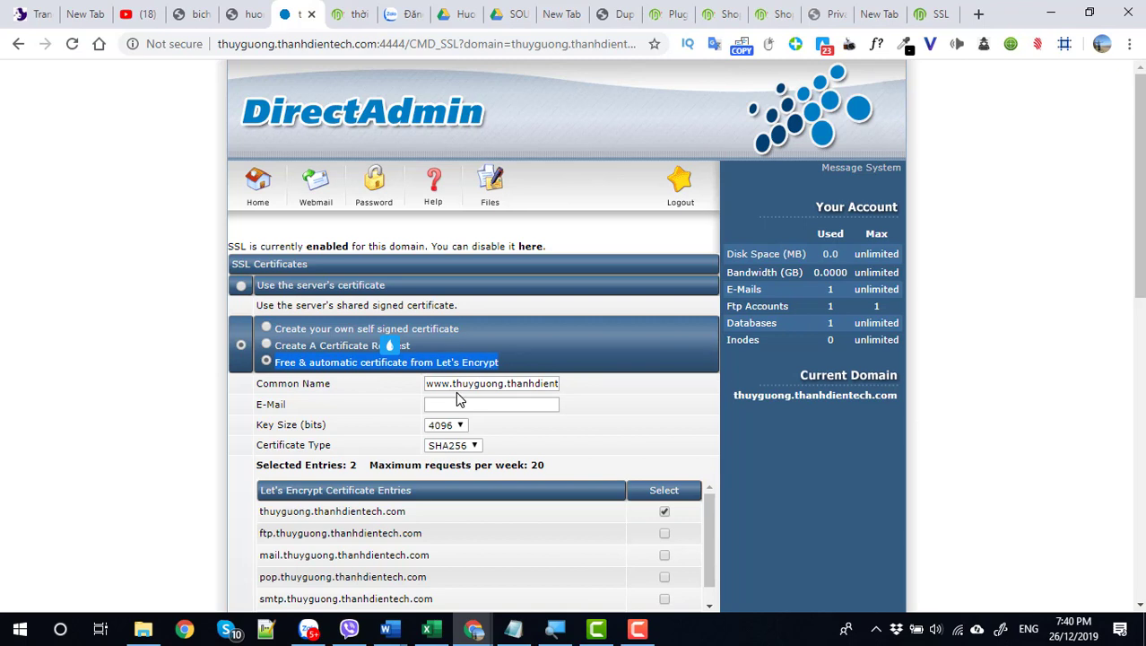
{"action": "left_click_drag", "start_coordinate": [453, 385], "coordinate": [388, 392]}
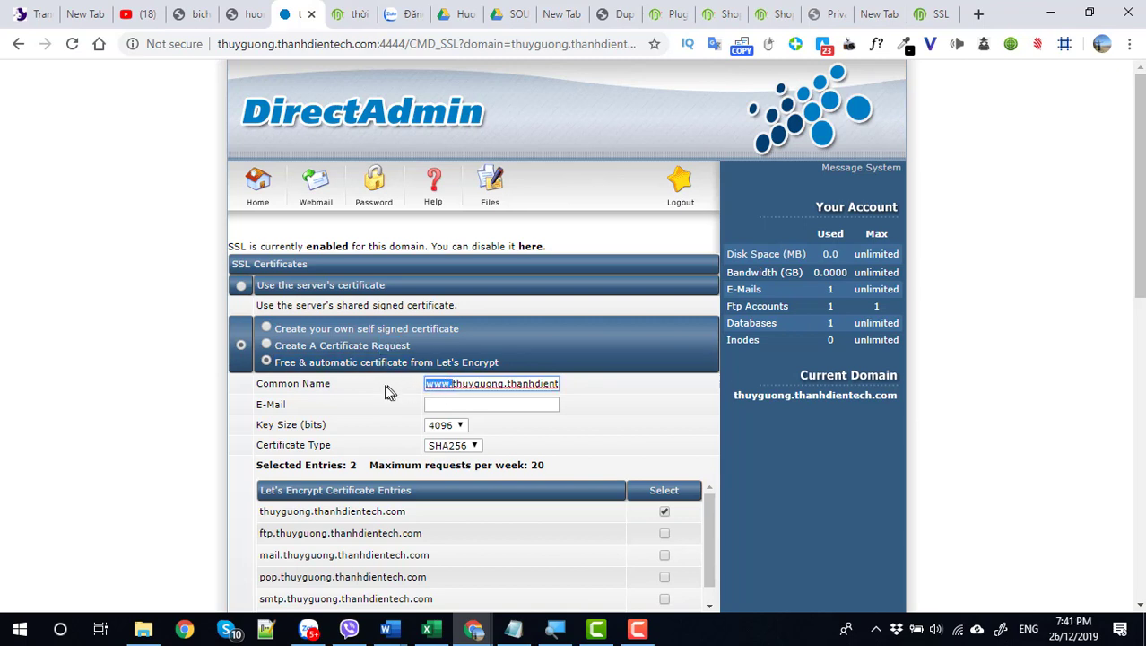
{"action": "left_click", "coordinate": [386, 395]}
{"action": "left_click_drag", "start_coordinate": [507, 387], "coordinate": [405, 392]}
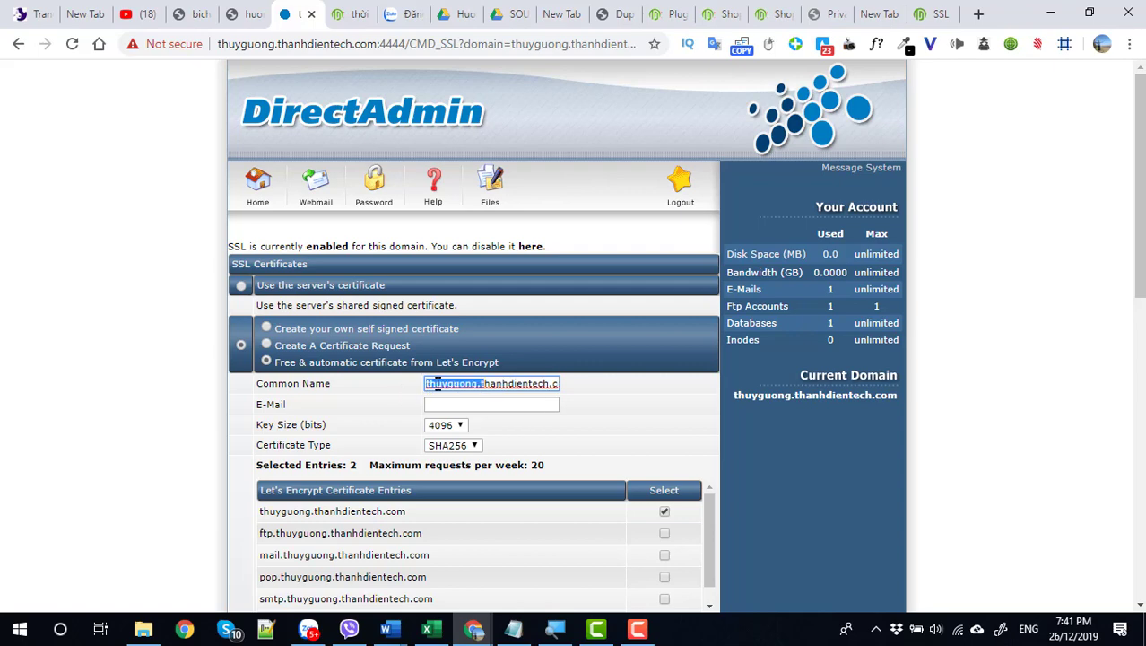
{"action": "left_click", "coordinate": [443, 405]}
{"action": "left_click", "coordinate": [450, 435]}
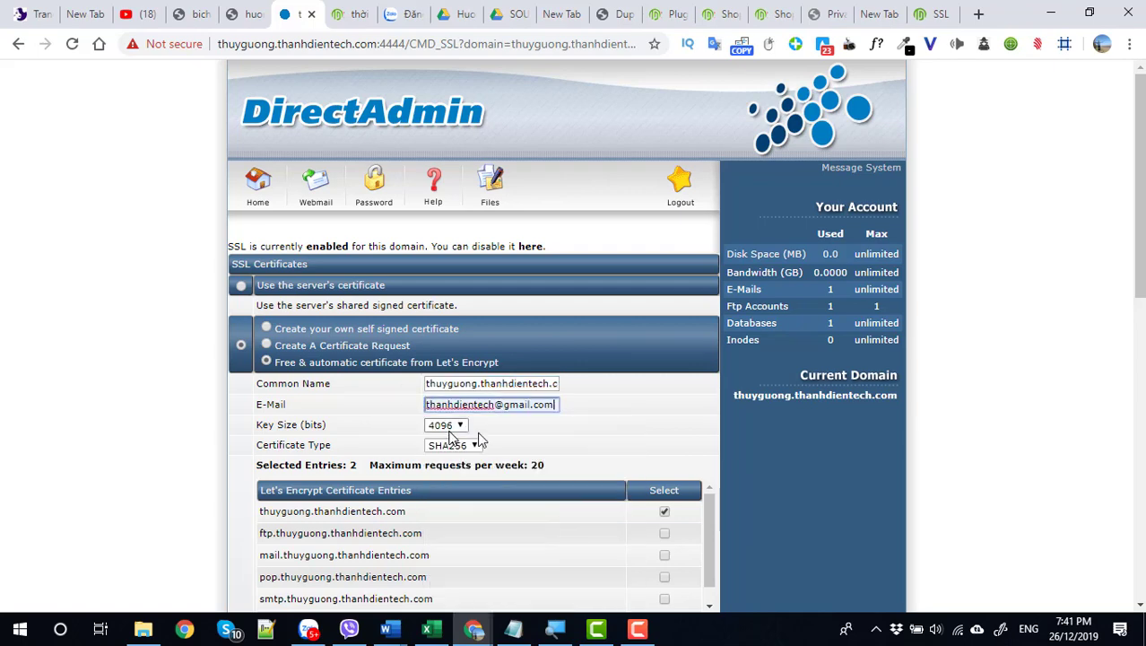
{"action": "scroll", "coordinate": [524, 436], "scroll_direction": "down", "scroll_amount": 3}
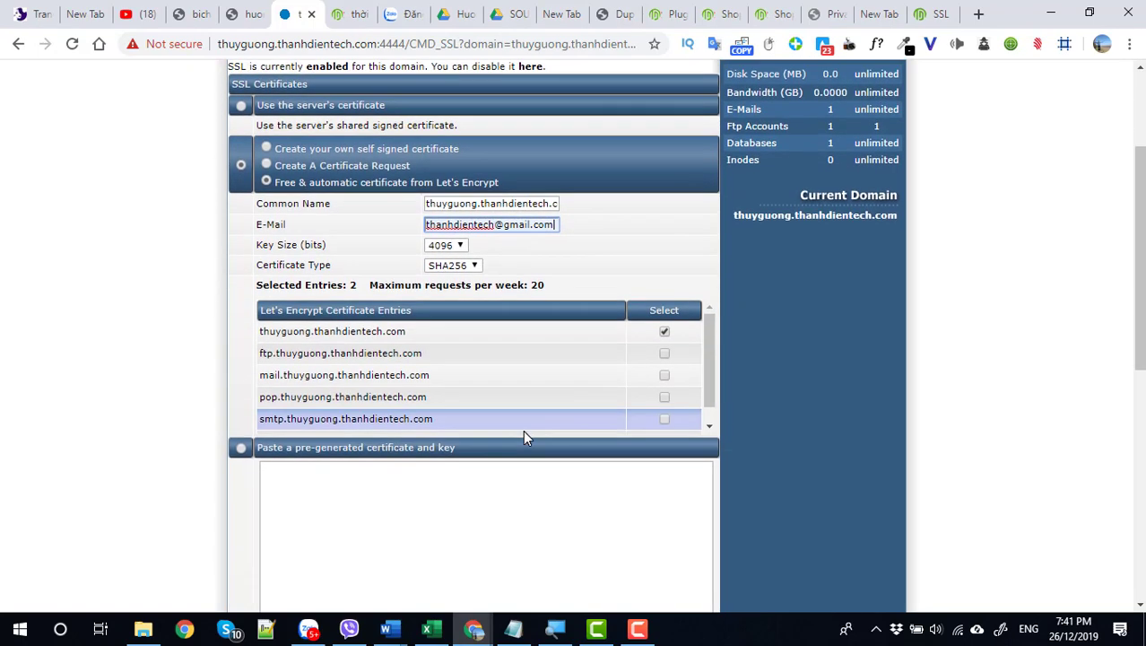
{"action": "left_click_drag", "start_coordinate": [706, 297], "coordinate": [710, 330]}
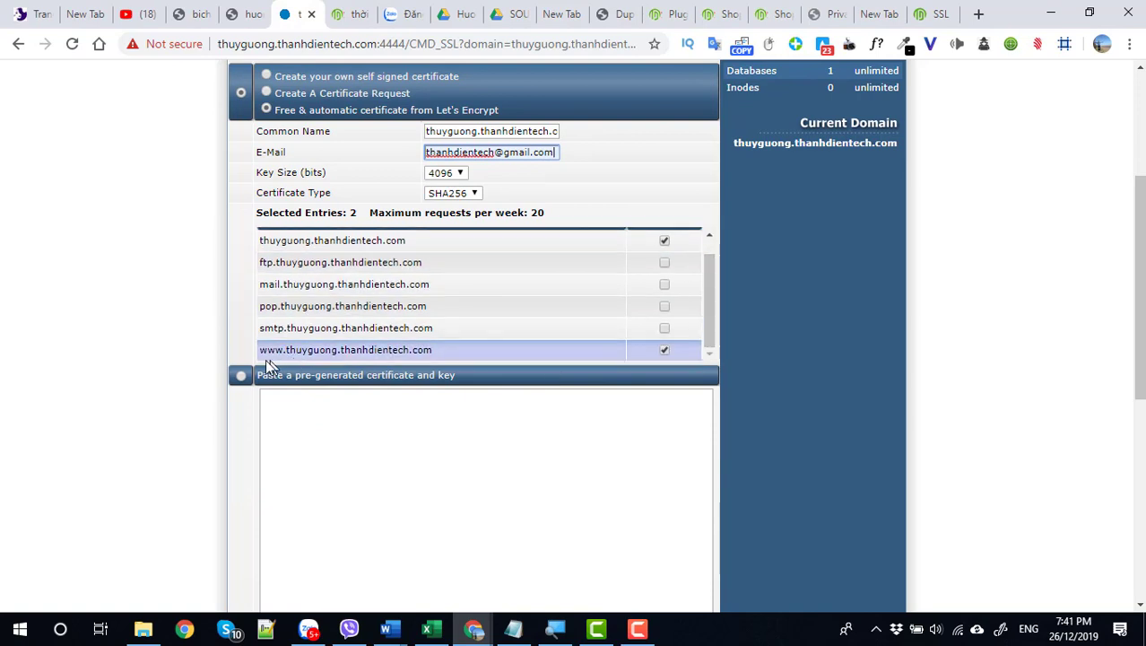
{"action": "left_click", "coordinate": [665, 352]}
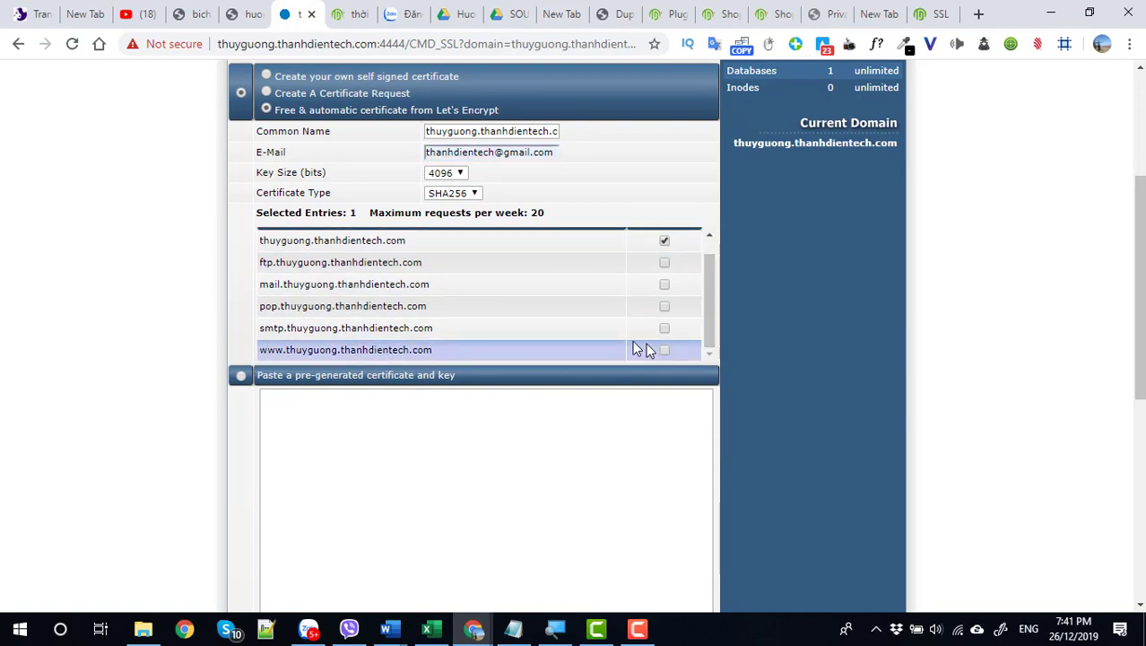
{"action": "scroll", "coordinate": [652, 317], "scroll_direction": "up", "scroll_amount": 2}
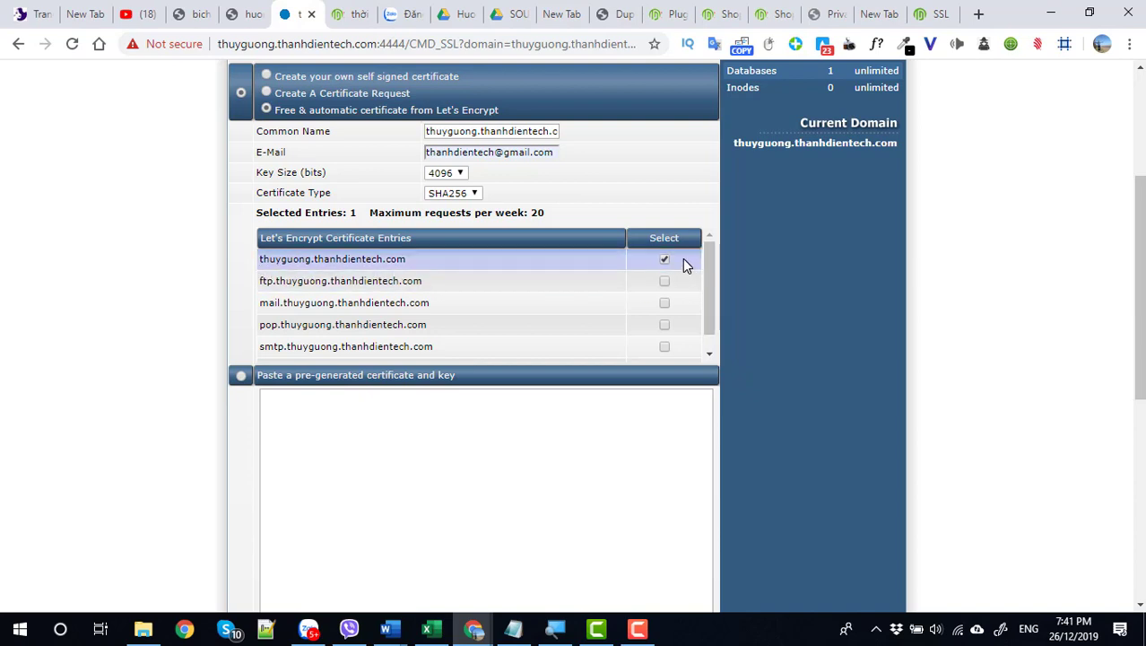
{"action": "scroll", "coordinate": [674, 303], "scroll_direction": "down", "scroll_amount": 1}
{"action": "scroll", "coordinate": [621, 356], "scroll_direction": "up", "scroll_amount": 1}
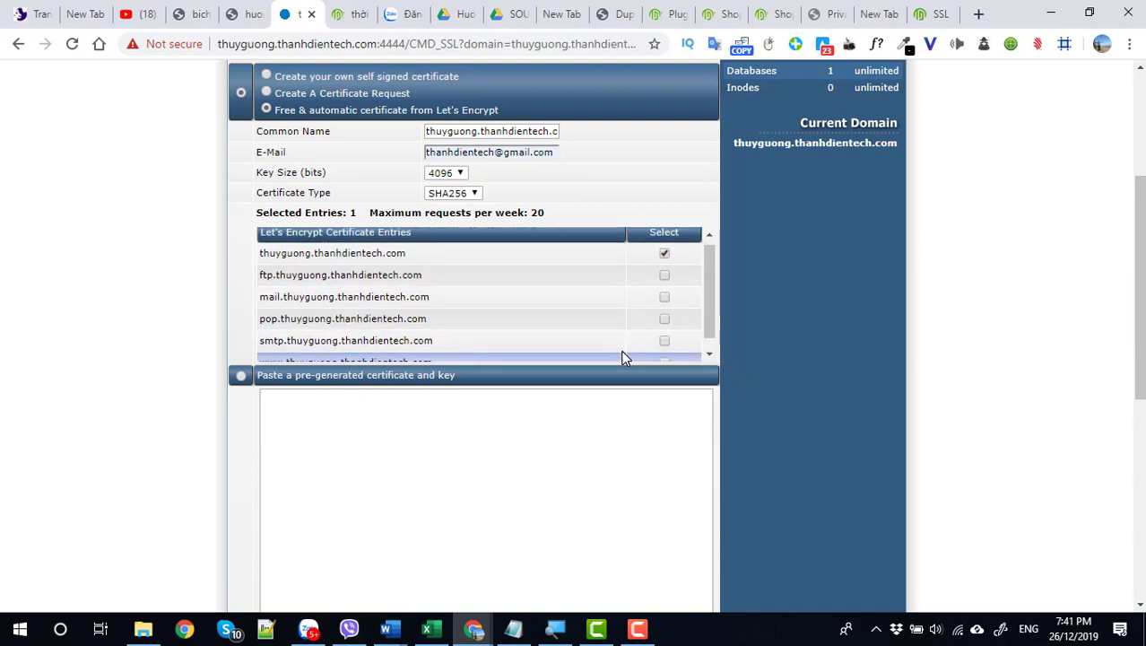
{"action": "scroll", "coordinate": [525, 258], "scroll_direction": "up", "scroll_amount": 1}
{"action": "scroll", "coordinate": [599, 342], "scroll_direction": "down", "scroll_amount": 1}
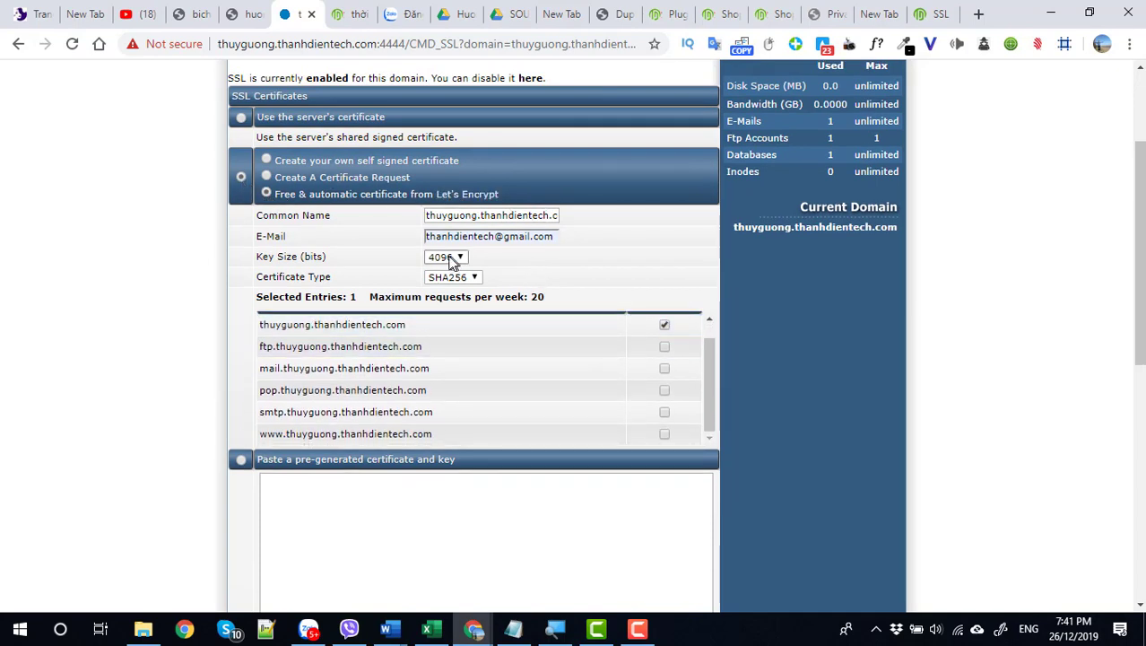
Check the common name and e-mail, and save the form to request the Let's Encrypt certificate
{"action": "left_click_drag", "start_coordinate": [436, 217], "coordinate": [563, 217]}
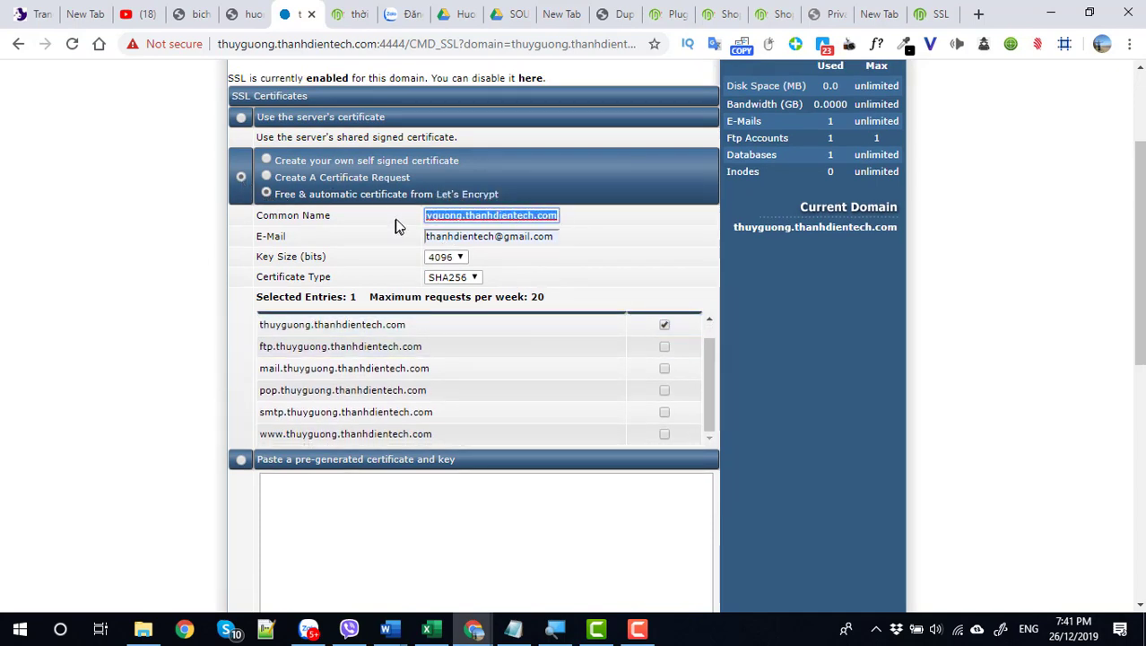
{"action": "left_click_drag", "start_coordinate": [454, 235], "coordinate": [412, 238]}
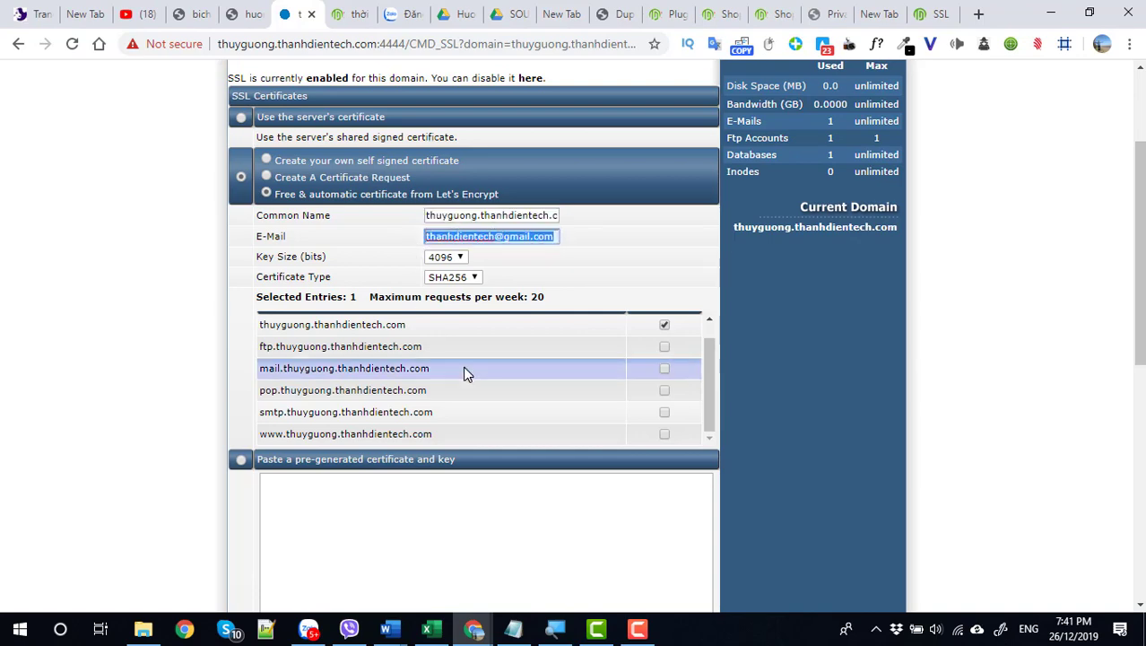
{"action": "scroll", "coordinate": [464, 371], "scroll_direction": "down", "scroll_amount": 4}
{"action": "scroll", "coordinate": [474, 374], "scroll_direction": "down", "scroll_amount": 3}
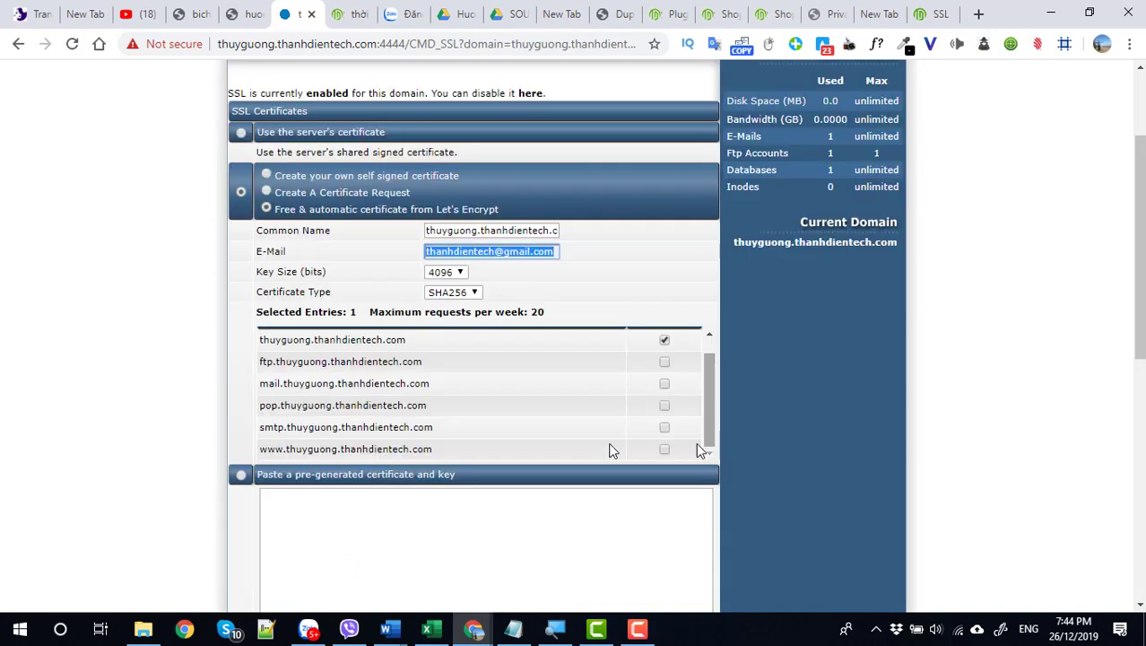
{"action": "scroll", "coordinate": [538, 431], "scroll_direction": "down", "scroll_amount": 2}
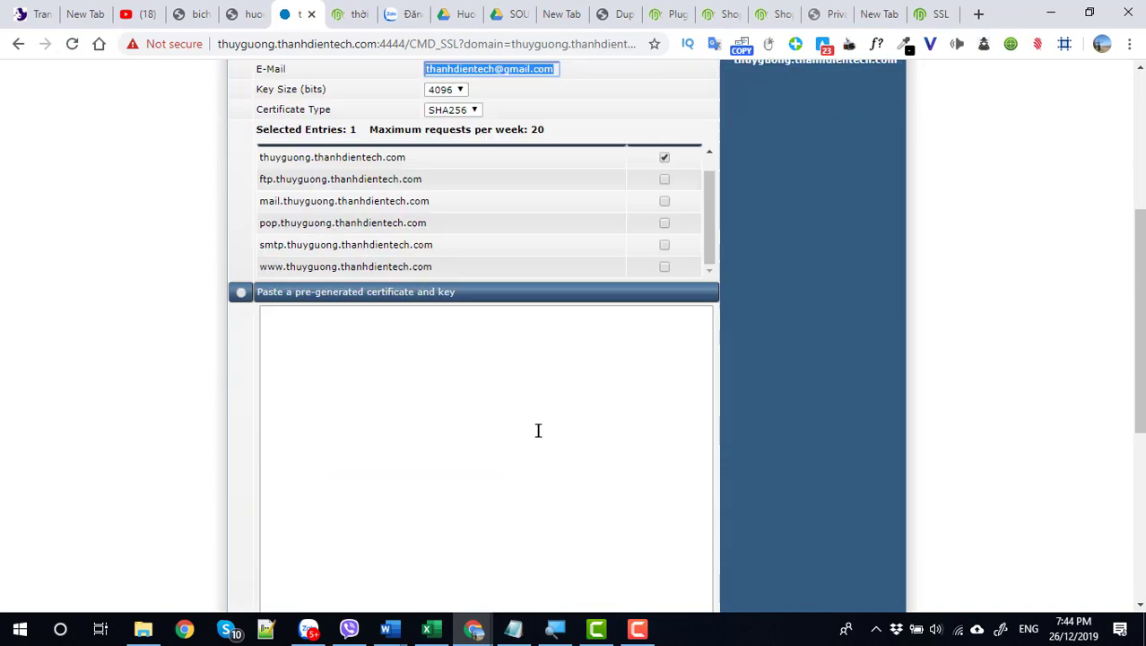
{"action": "scroll", "coordinate": [408, 328], "scroll_direction": "up", "scroll_amount": 3}
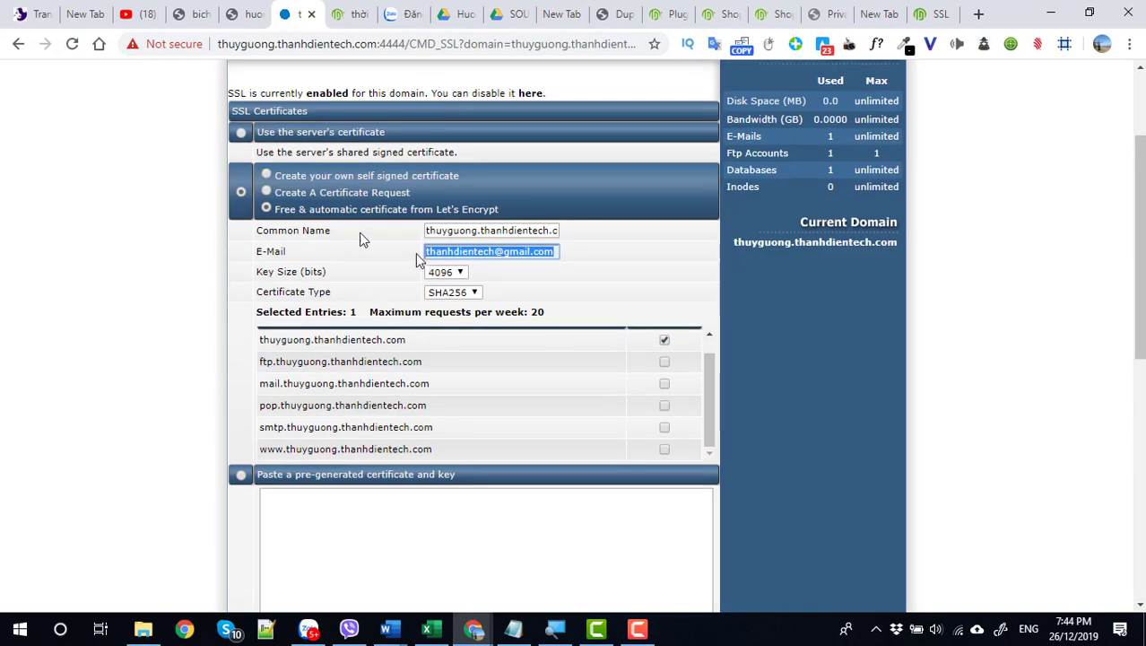
{"action": "scroll", "coordinate": [539, 350], "scroll_direction": "down", "scroll_amount": 5}
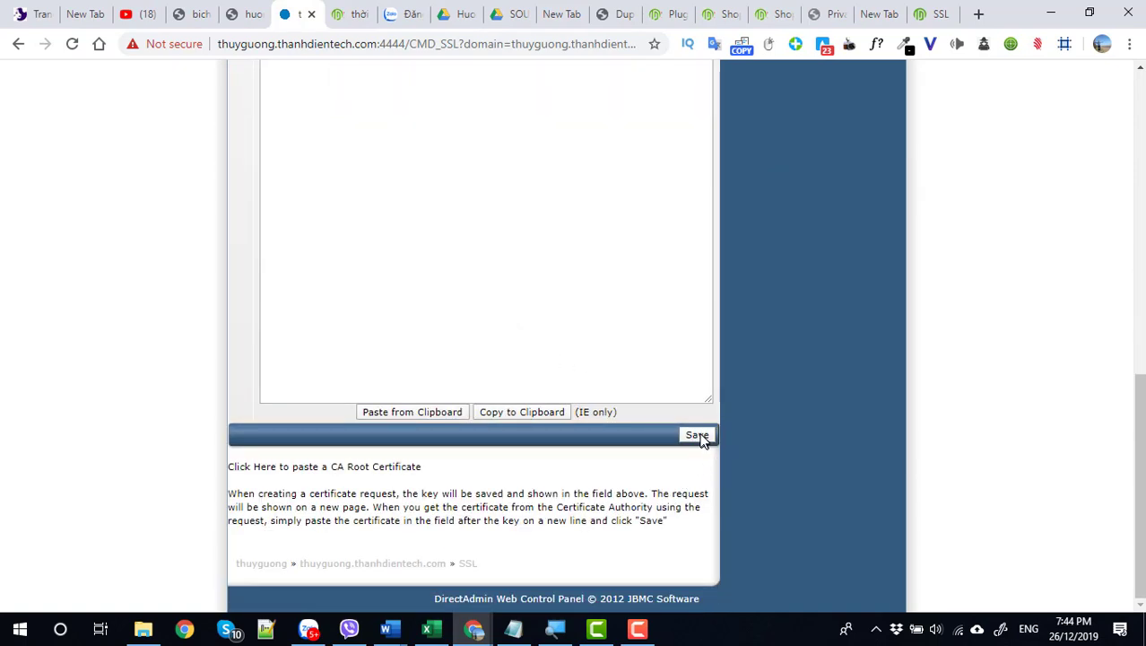
{"action": "left_click", "coordinate": [698, 436]}
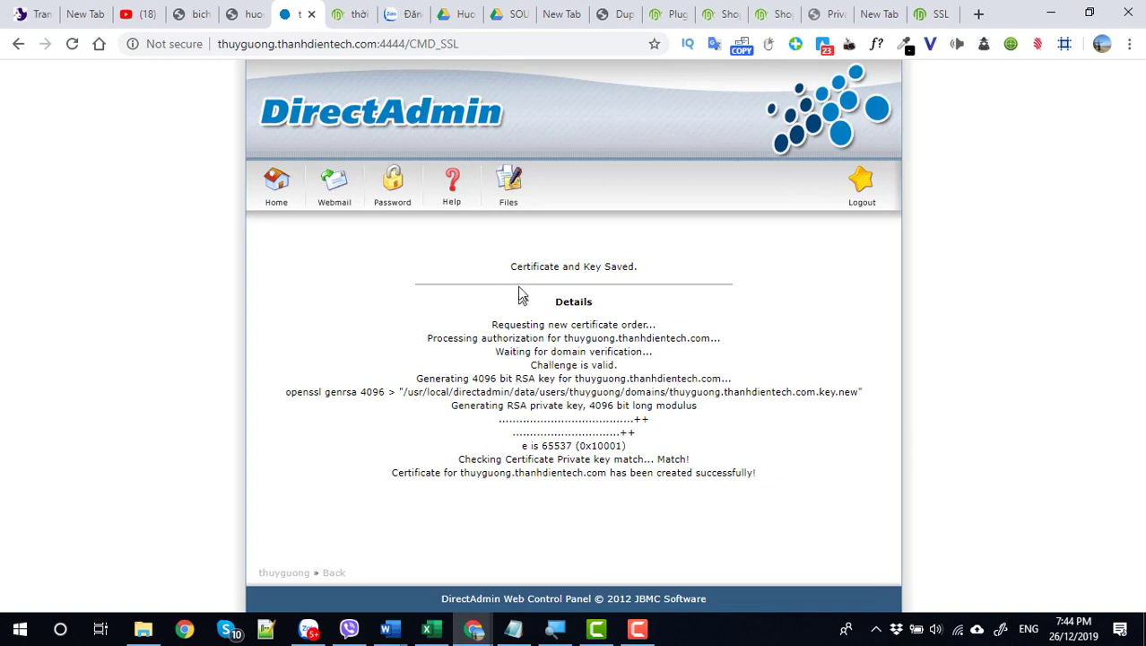
Review the certificate request's result message and return to the control panel's home page
{"action": "left_click_drag", "start_coordinate": [514, 267], "coordinate": [639, 274]}
{"action": "left_click", "coordinate": [533, 266]}
{"action": "left_click_drag", "start_coordinate": [511, 266], "coordinate": [636, 268]}
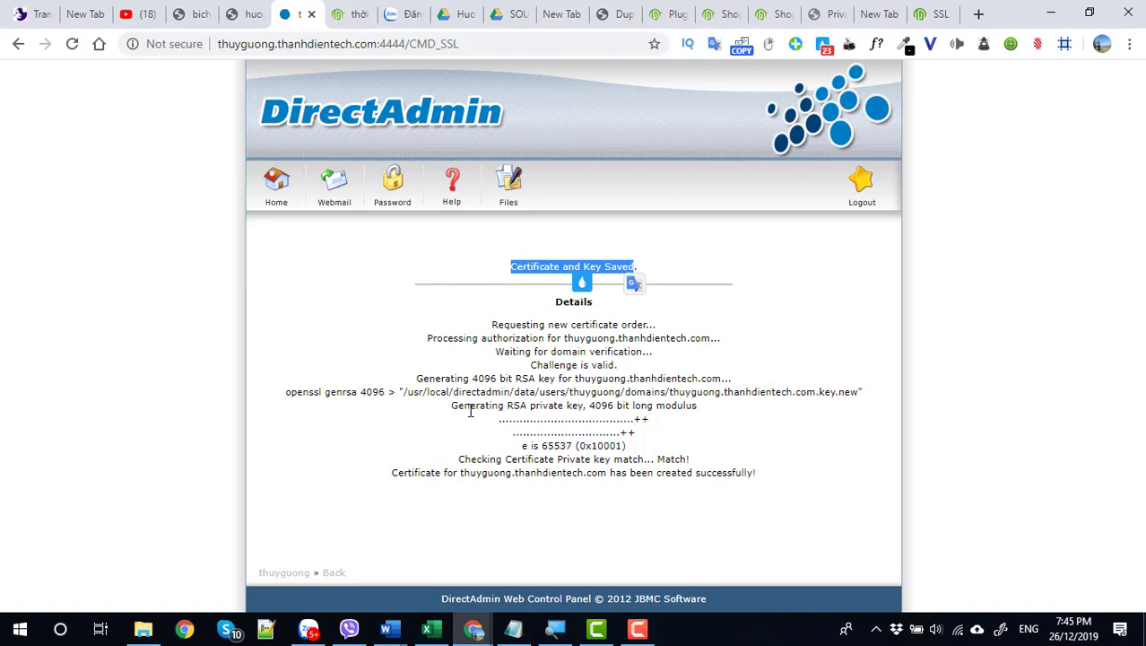
{"action": "left_click", "coordinate": [535, 297]}
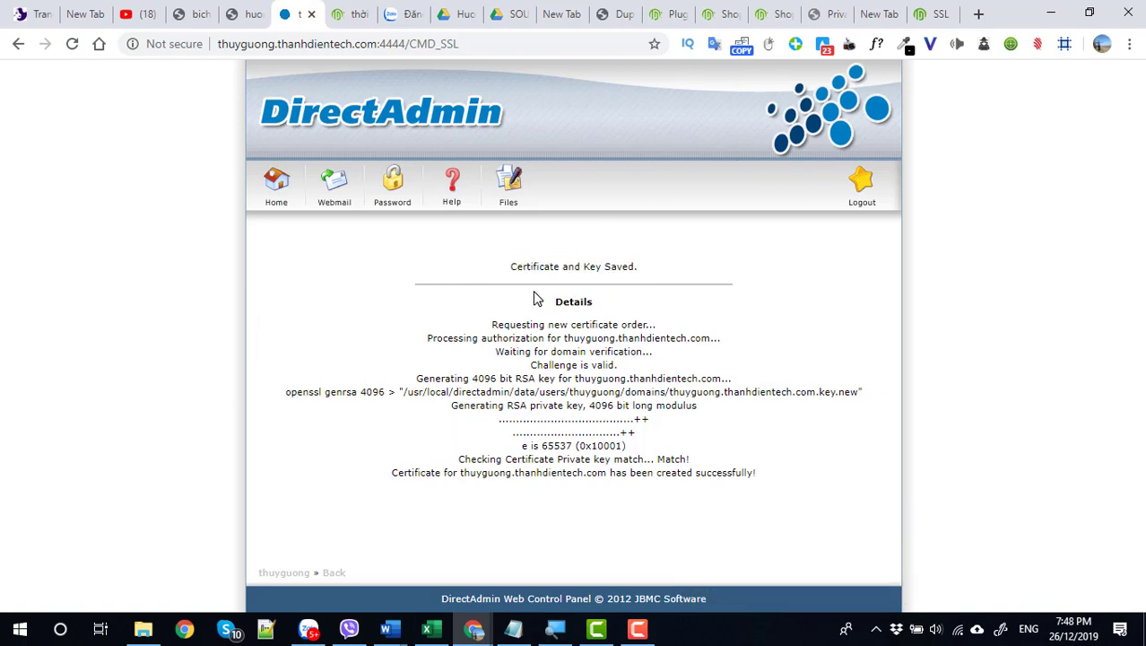
{"action": "left_click_drag", "start_coordinate": [513, 268], "coordinate": [653, 284]}
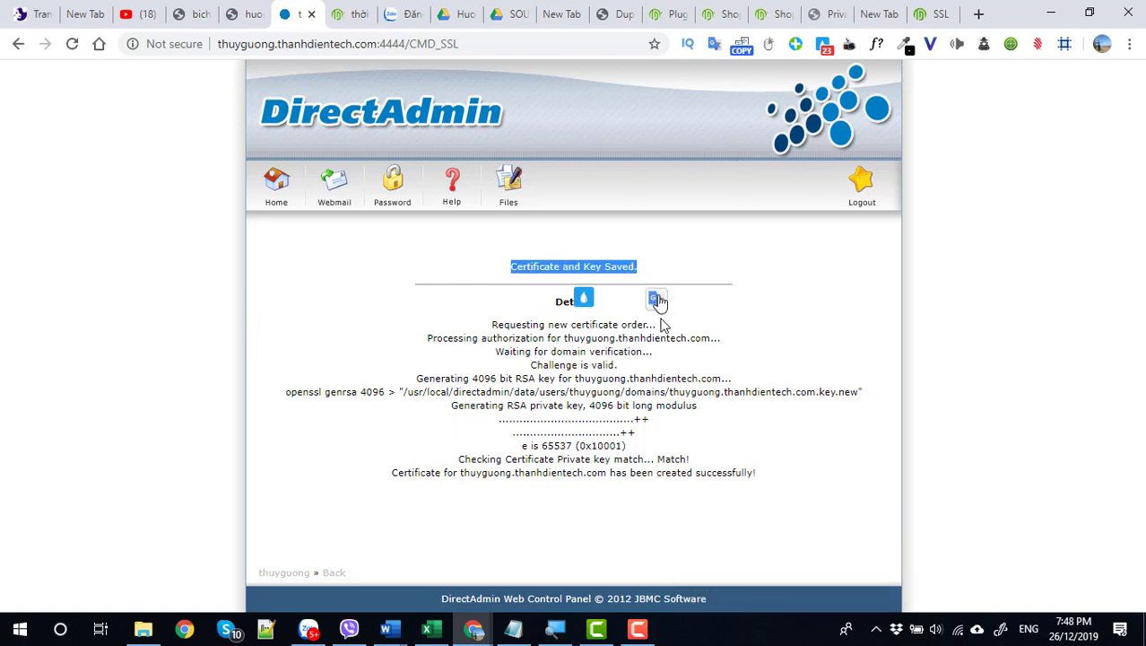
{"action": "left_click", "coordinate": [467, 299]}
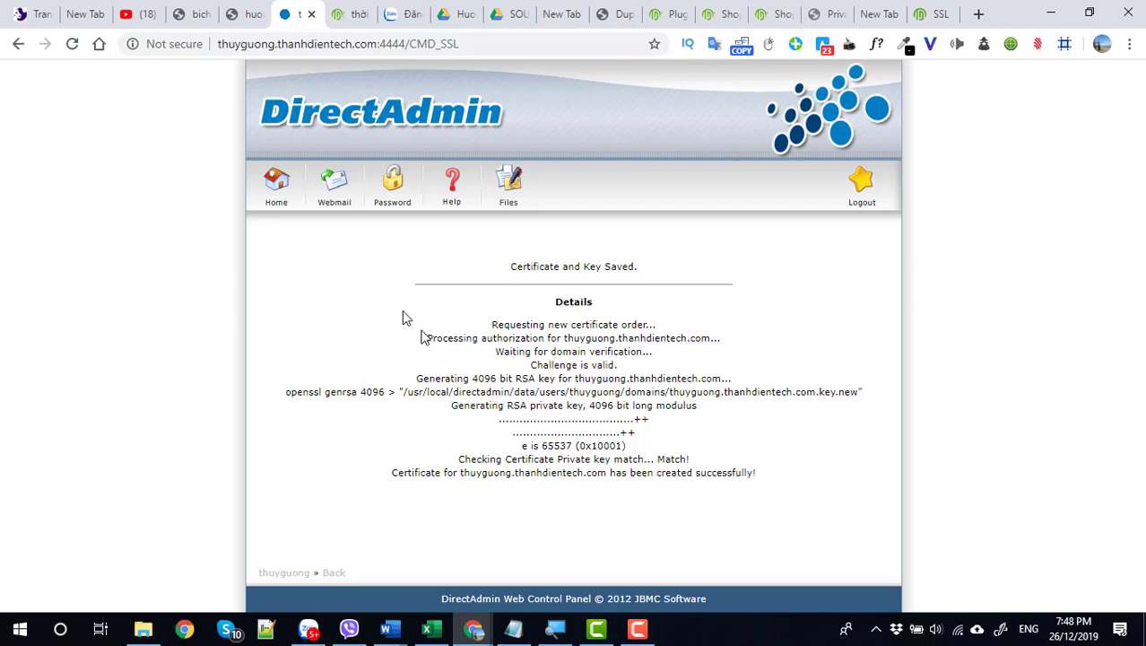
{"action": "left_click", "coordinate": [270, 182]}
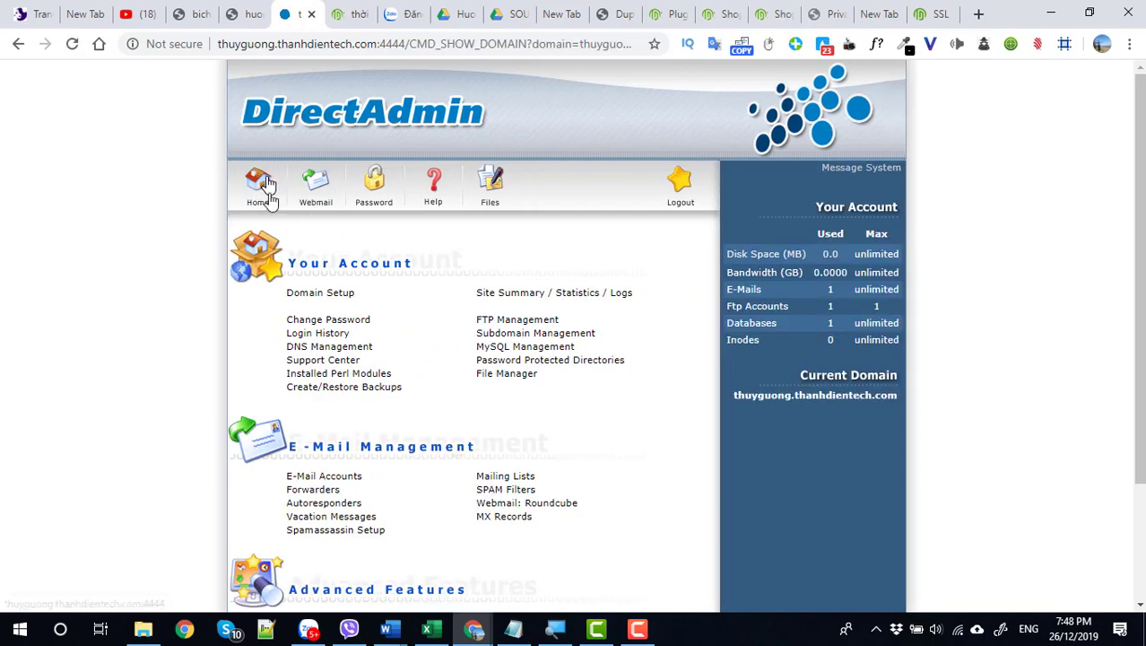
Set the private_html of thuyguong.thanhdientech.com to a symbolic link to public_html, save, and accept deleting the private_html directory
{"action": "left_click", "coordinate": [307, 296]}
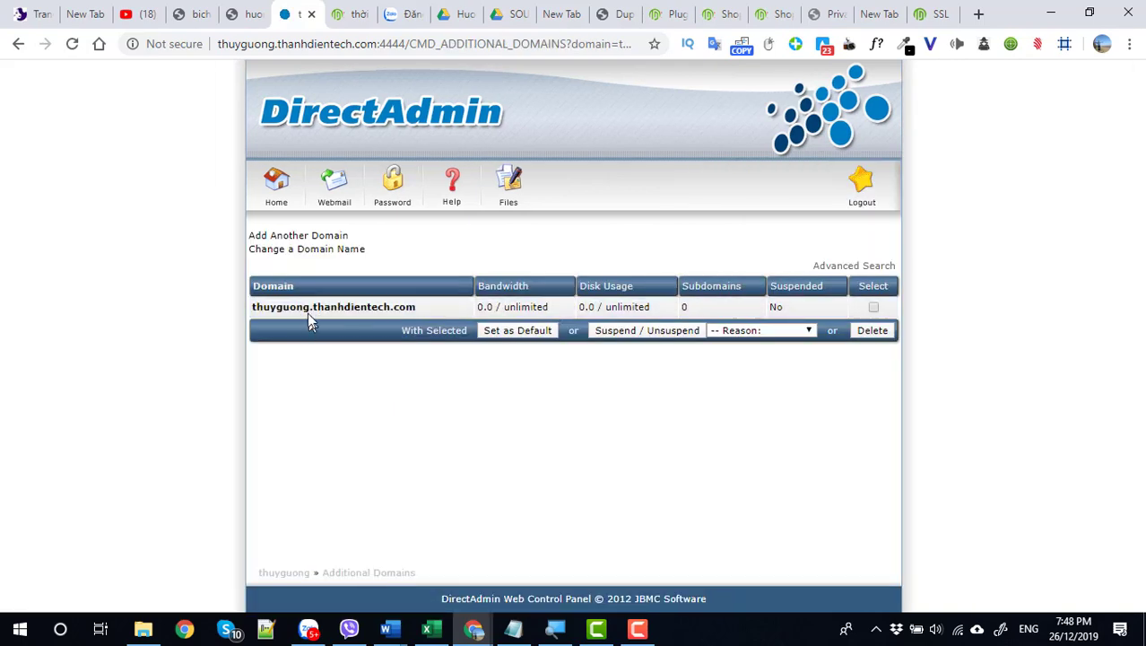
{"action": "left_click", "coordinate": [307, 308]}
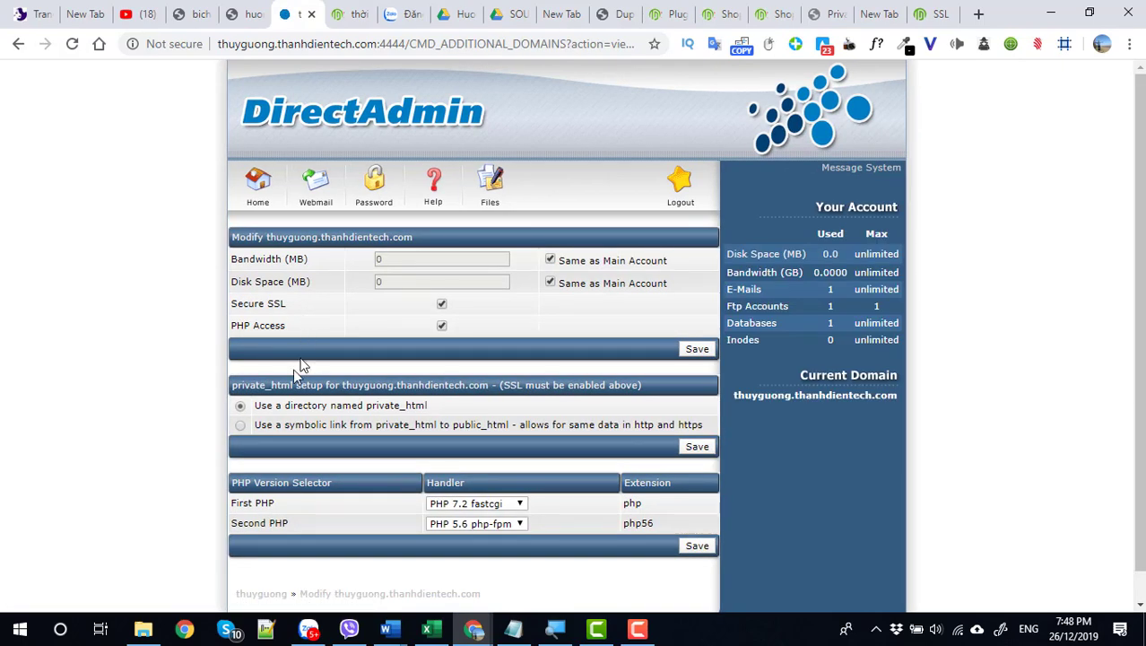
{"action": "left_click", "coordinate": [240, 425]}
{"action": "left_click", "coordinate": [696, 445]}
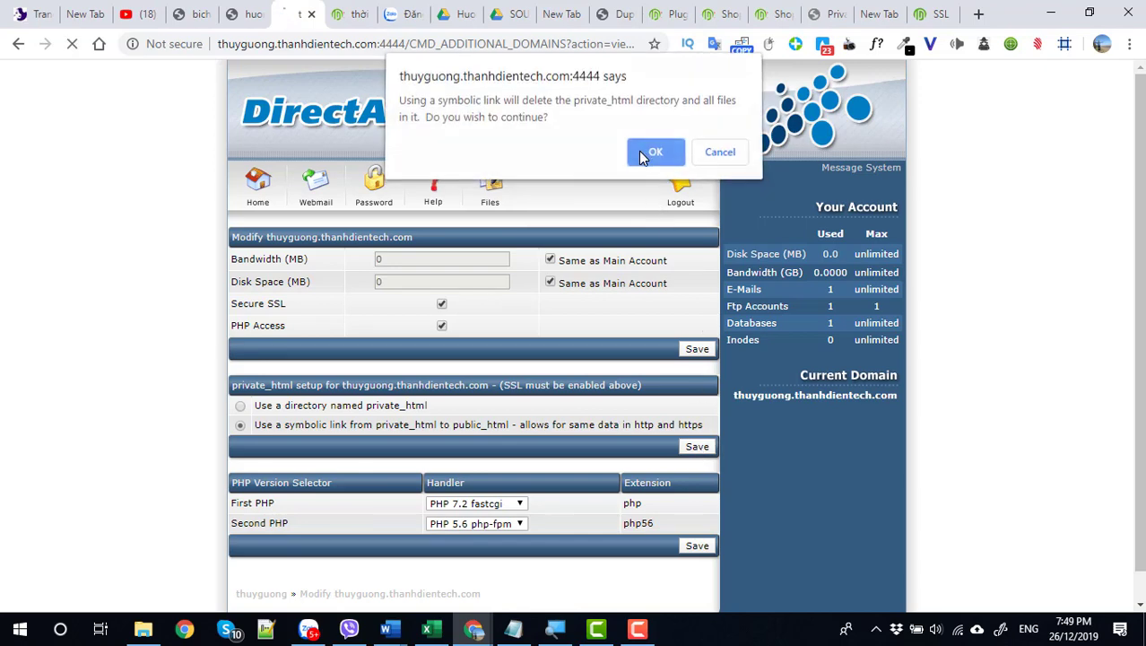
{"action": "left_click", "coordinate": [640, 153]}
Reopen the domain setup of thuyguong.thanhdientech.com to check the private_html option, and return to the control panel's home page
{"action": "left_click", "coordinate": [274, 190]}
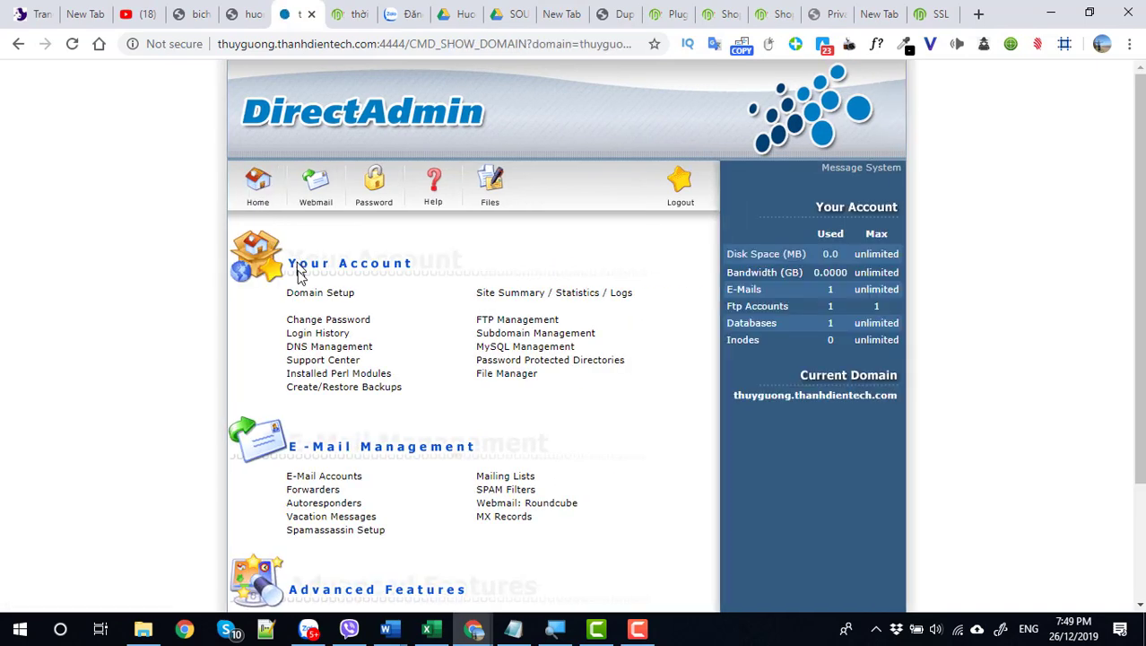
{"action": "left_click", "coordinate": [303, 292]}
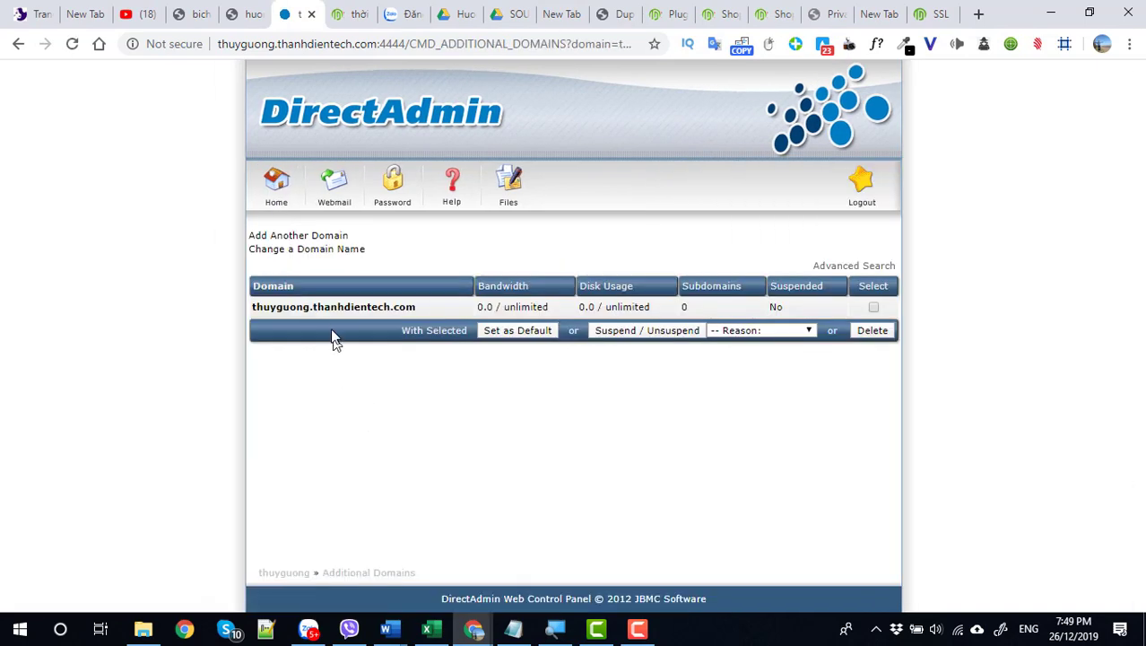
{"action": "left_click", "coordinate": [335, 308]}
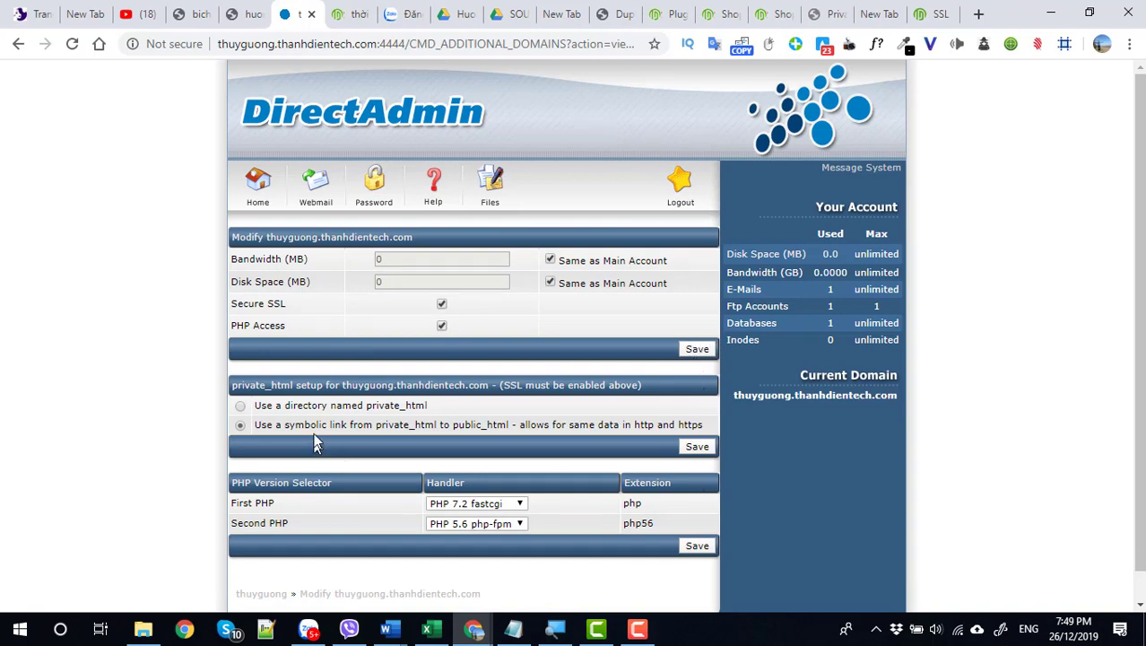
{"action": "left_click", "coordinate": [257, 184]}
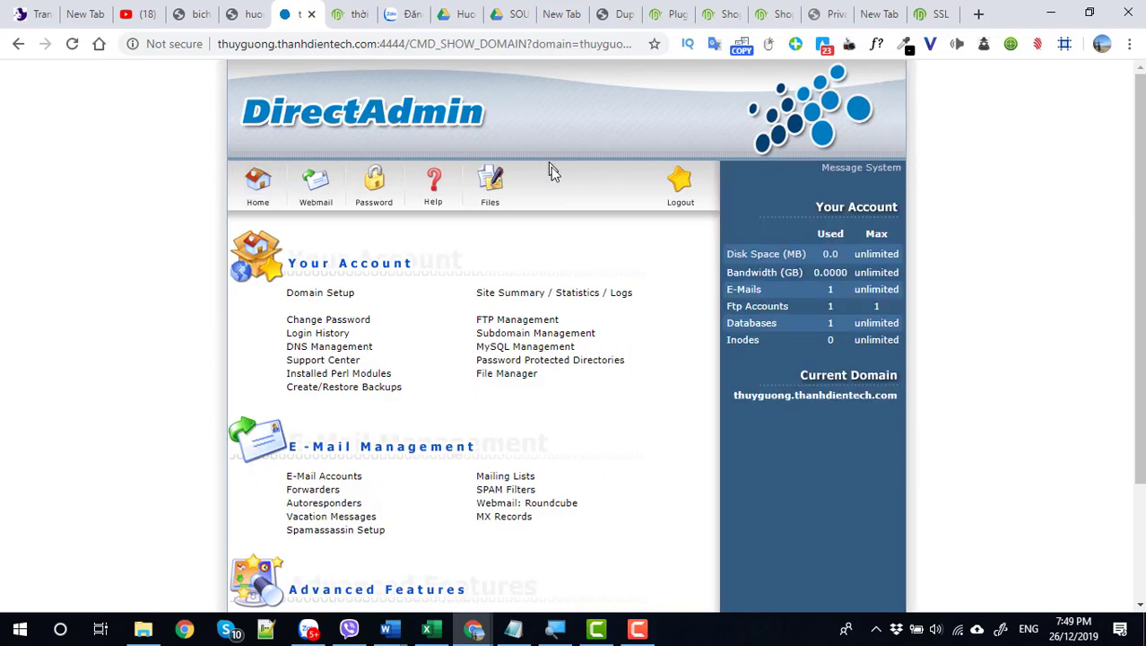
Switch to the shop website and open its WordPress admin login over https at thuyguong.thanhdientech.com/thoitrang/wp-admin
{"action": "left_click", "coordinate": [933, 16]}
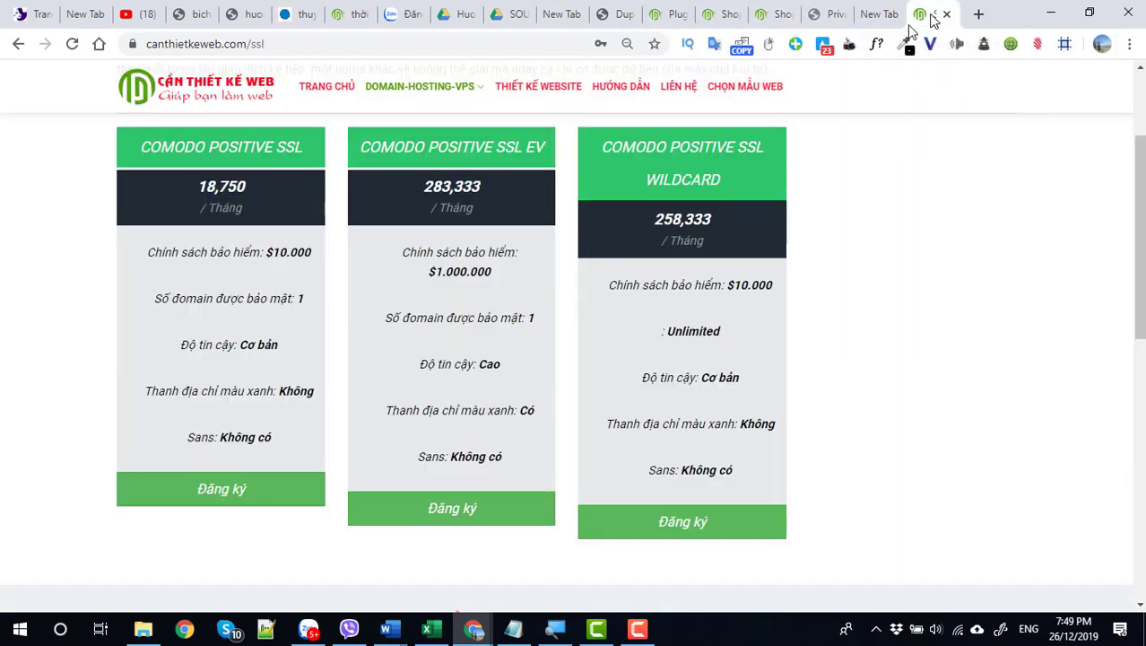
{"action": "left_click", "coordinate": [835, 14]}
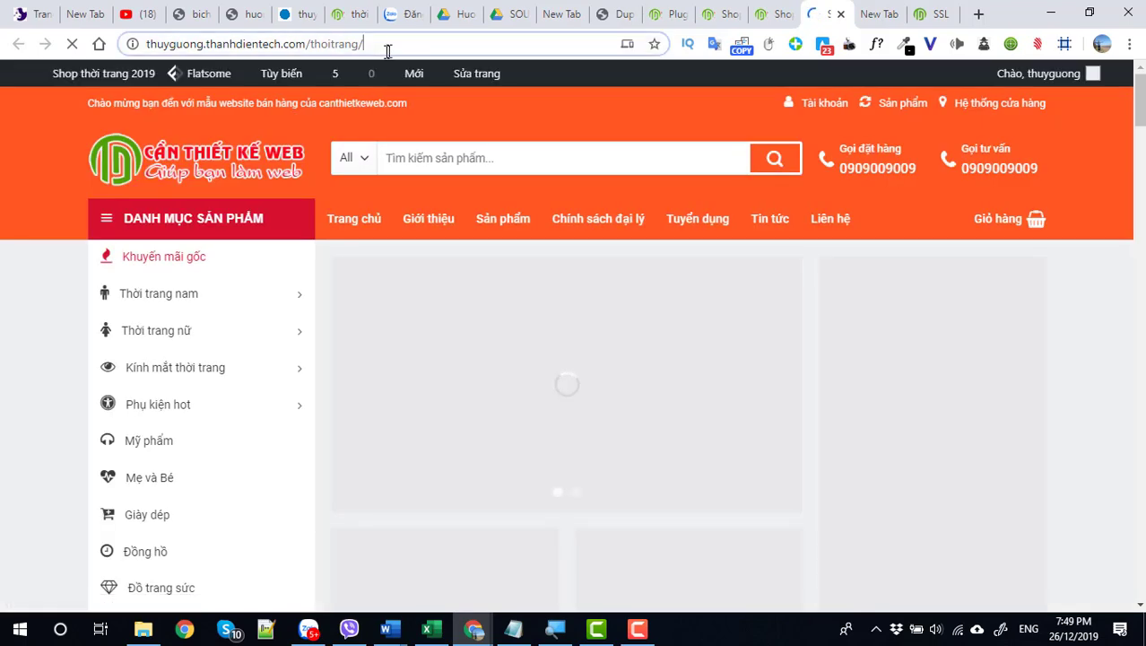
{"action": "left_click", "coordinate": [410, 47]}
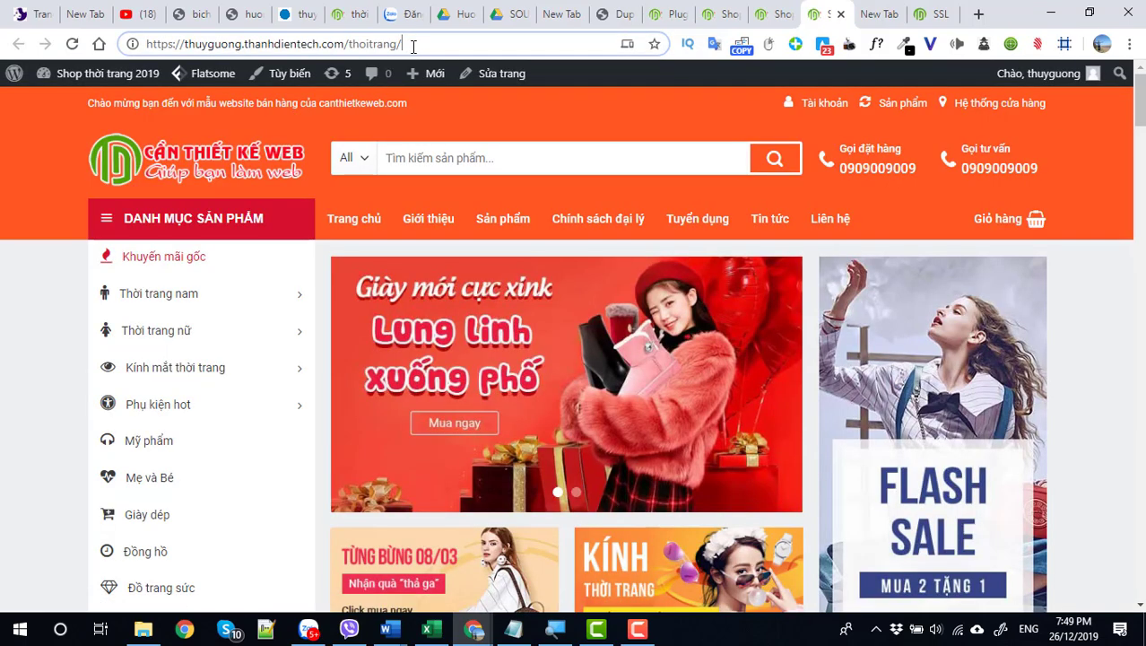
{"action": "type", "text": "wp-admin"}
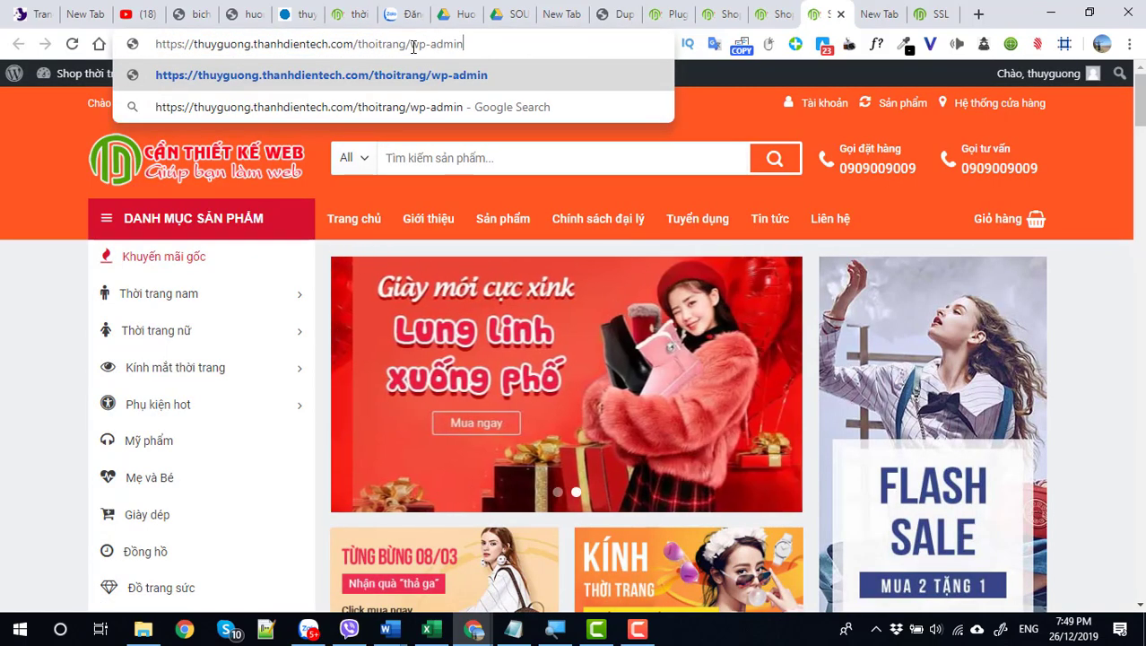
{"action": "key", "text": "Return"}
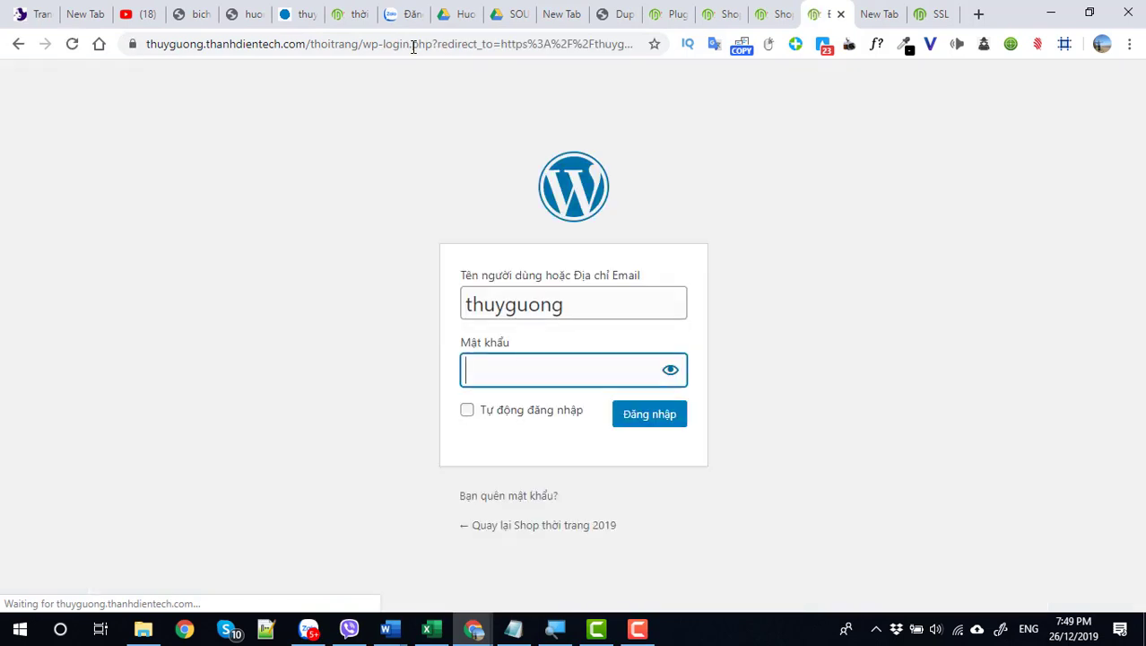
Log in to the WordPress admin with the account password and let the browser save the login
{"action": "left_click", "coordinate": [536, 370]}
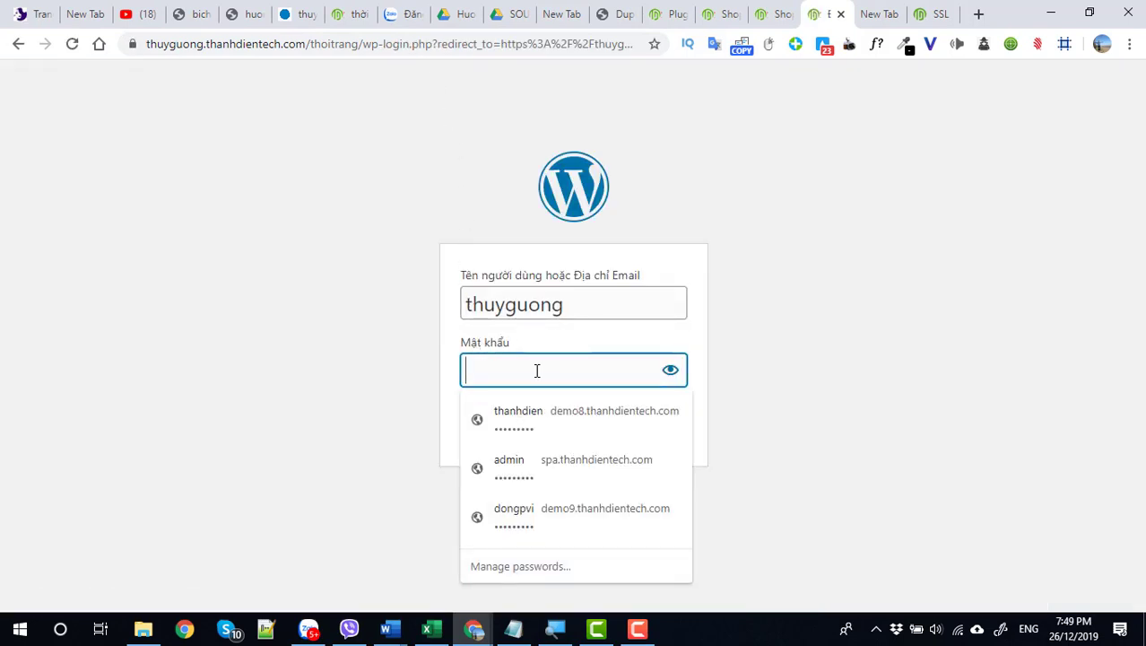
{"action": "type", "text": "t"}
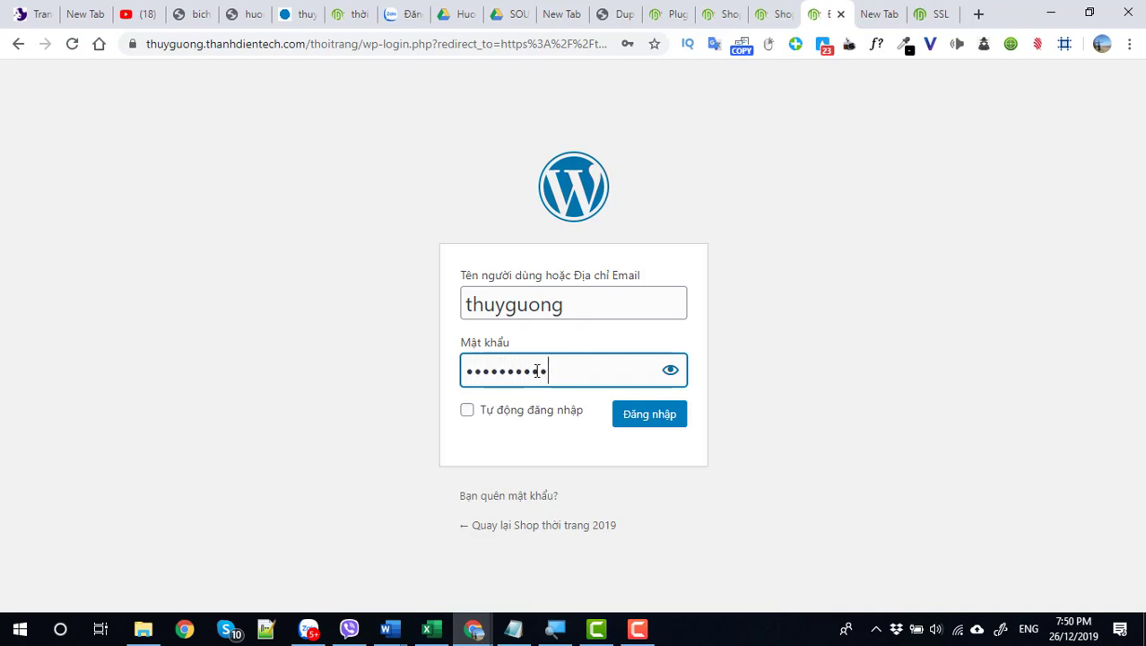
{"action": "key", "text": "Return"}
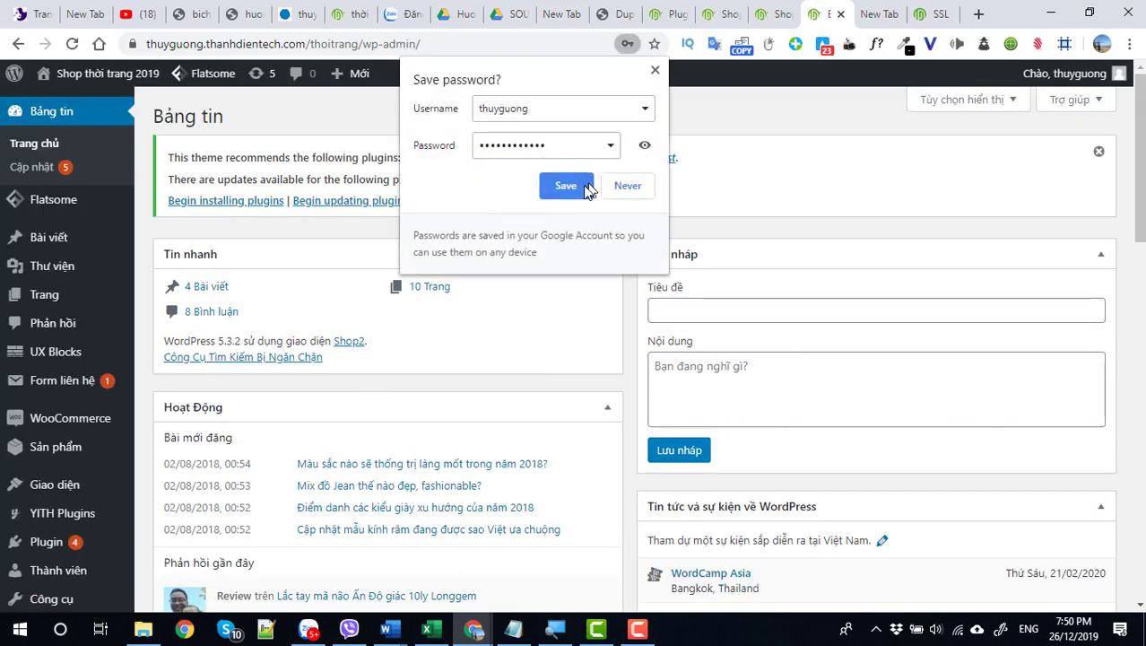
{"action": "left_click", "coordinate": [567, 185]}
Find Really Simple SSL among the installed plugins and copy its name
{"action": "left_click", "coordinate": [45, 546]}
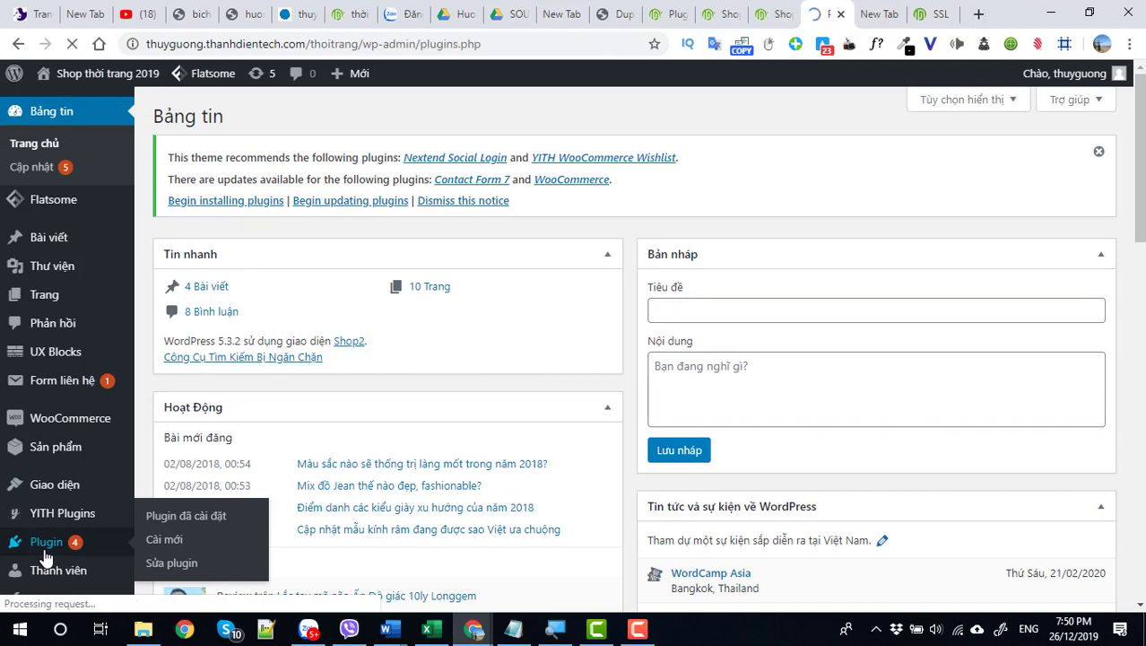
{"action": "scroll", "coordinate": [369, 373], "scroll_direction": "down", "scroll_amount": 5}
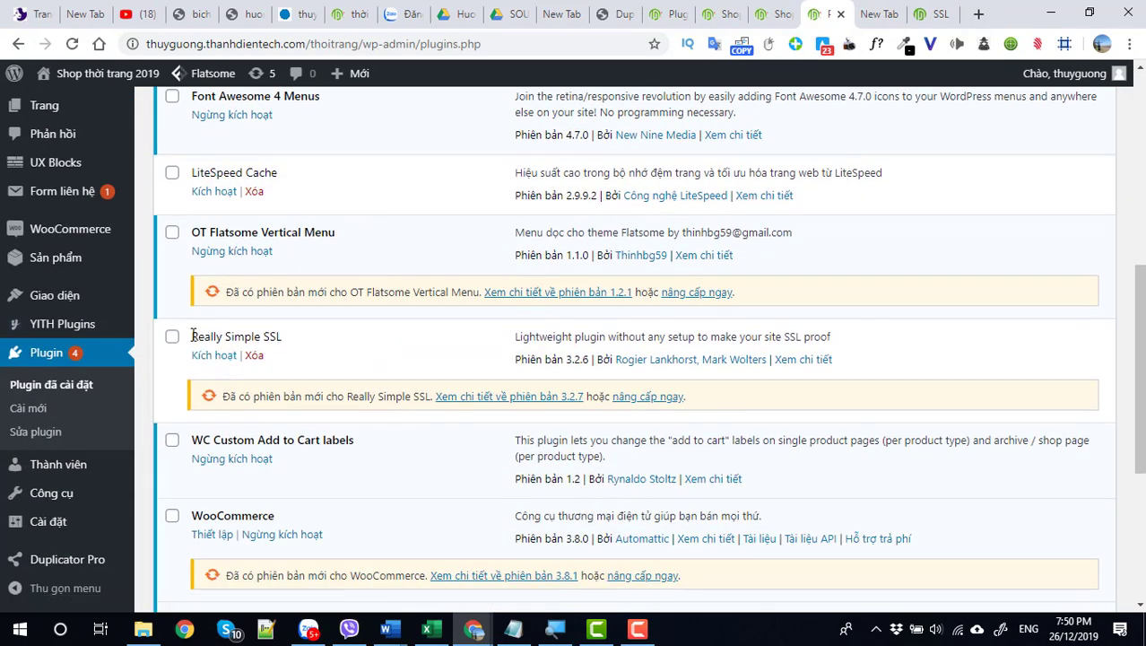
{"action": "mouse_move", "coordinate": [193, 335]}
{"action": "left_mouse_down"}
{"action": "mouse_move", "coordinate": [278, 332]}
{"action": "mouse_move", "coordinate": [247, 351]}
{"action": "mouse_move", "coordinate": [310, 373]}
{"action": "mouse_move", "coordinate": [192, 338]}
{"action": "left_mouse_up"}
{"action": "key", "text": "ctrl+c"}
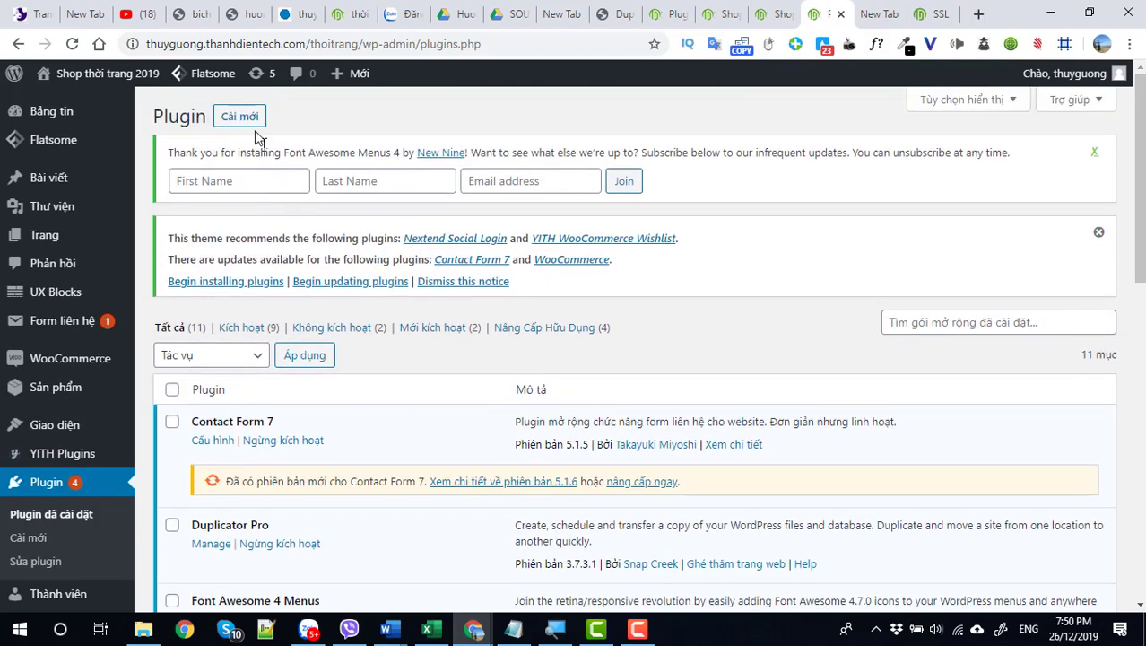
Search the add-new plugin library for Really Simple SSL and update that plugin
{"action": "left_click", "coordinate": [241, 118]}
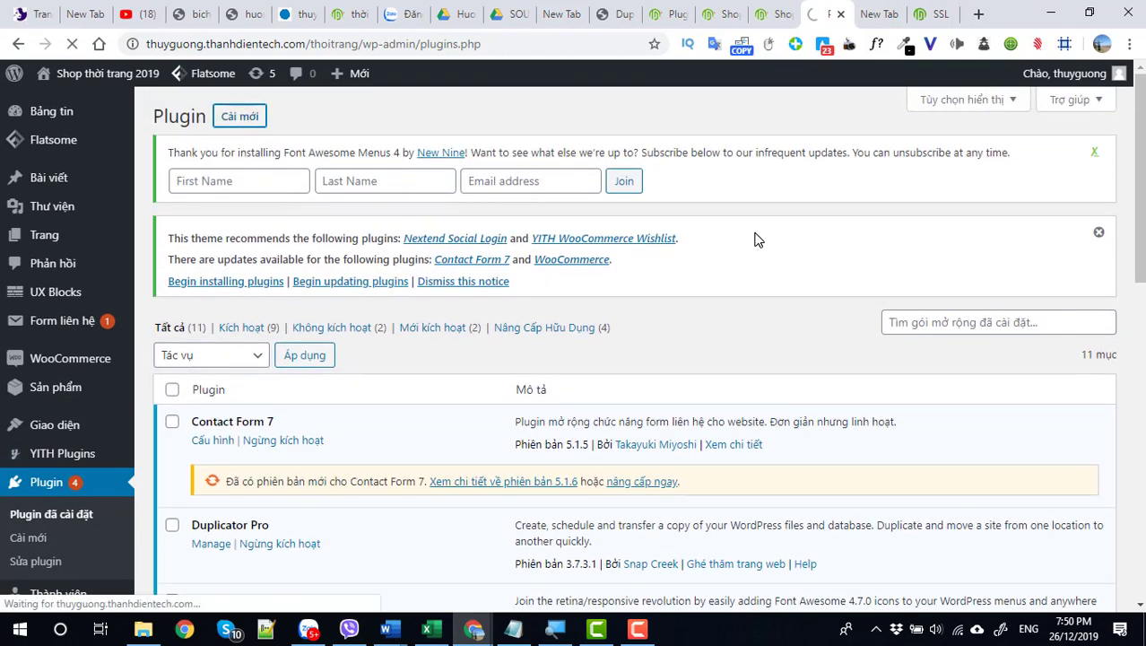
{"action": "scroll", "coordinate": [320, 481], "scroll_direction": "down", "scroll_amount": 6}
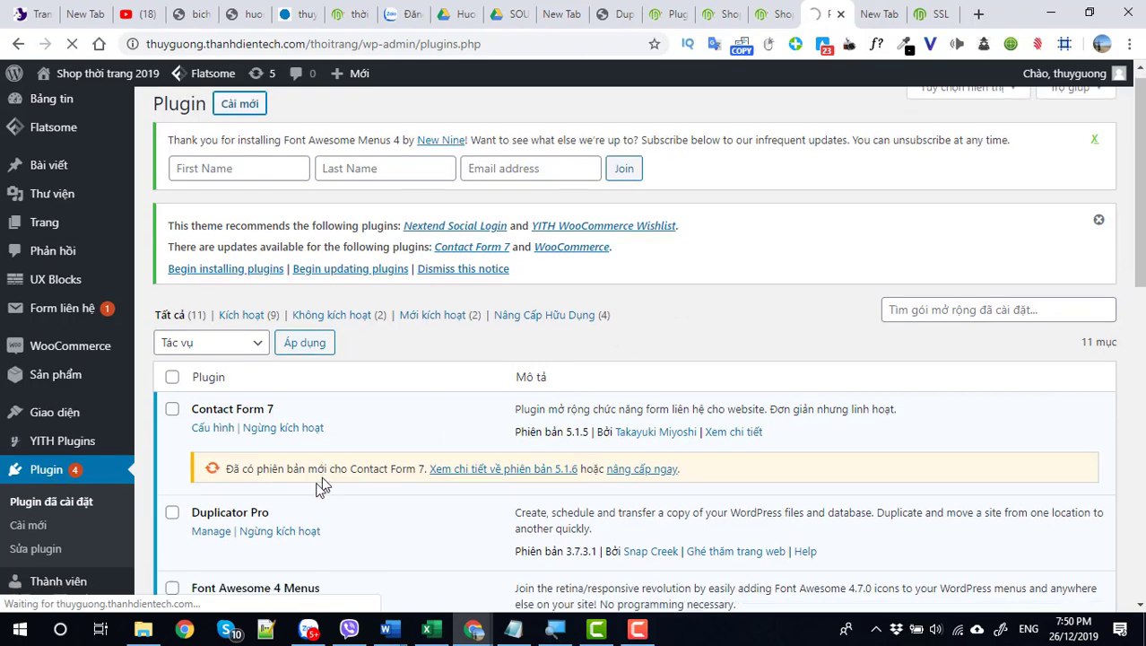
{"action": "scroll", "coordinate": [263, 384], "scroll_direction": "up", "scroll_amount": 5}
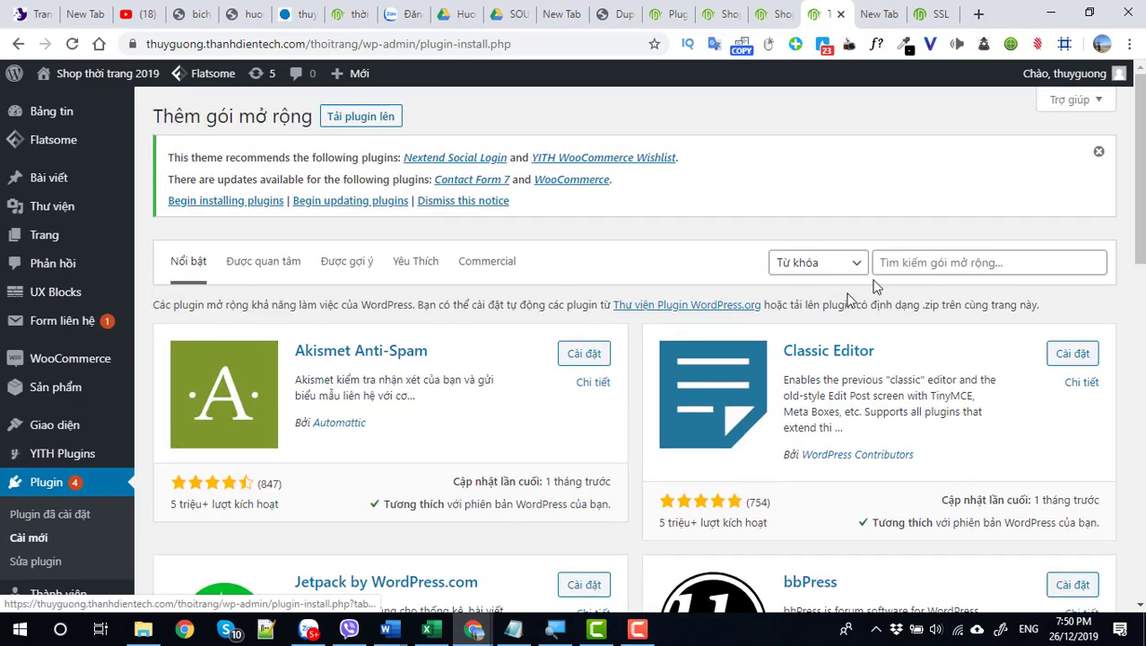
{"action": "left_click", "coordinate": [896, 262]}
{"action": "key", "text": "ctrl+v"}
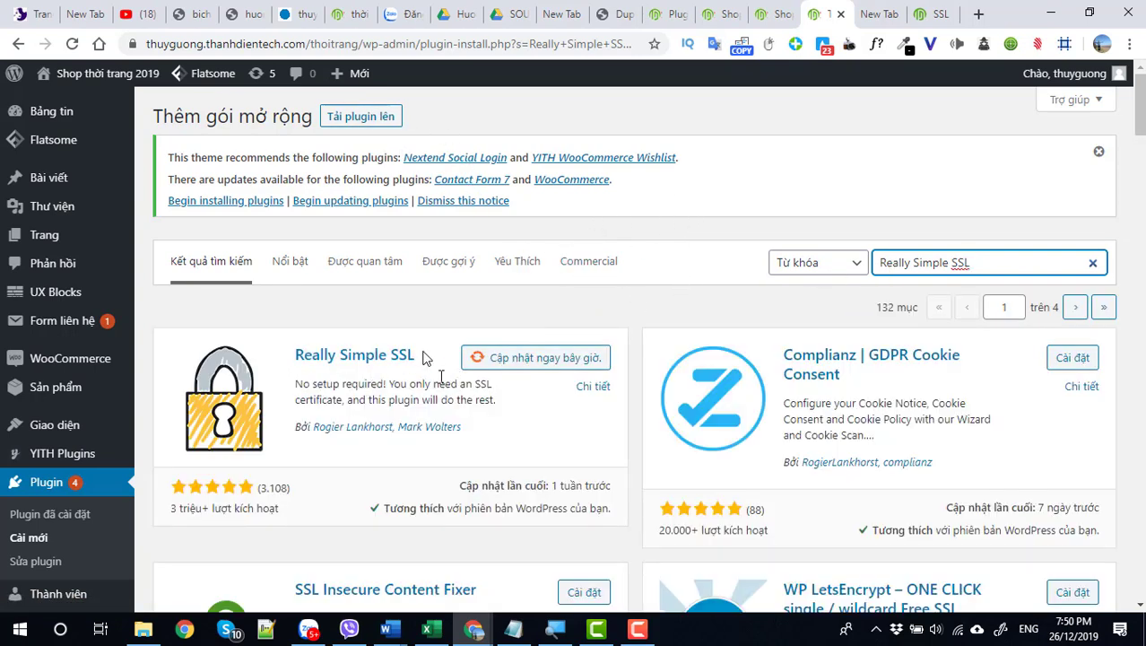
{"action": "left_click", "coordinate": [508, 358]}
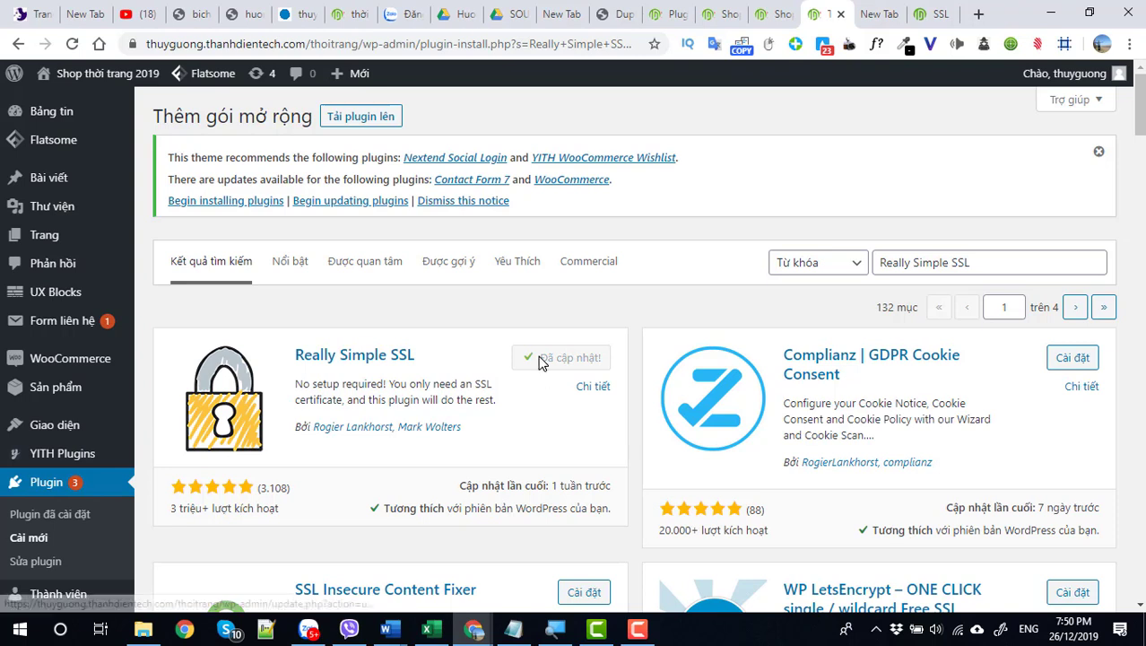
Activate the Really Simple SSL plugin from the list of installed plugins
{"action": "scroll", "coordinate": [189, 440], "scroll_direction": "down", "scroll_amount": 2}
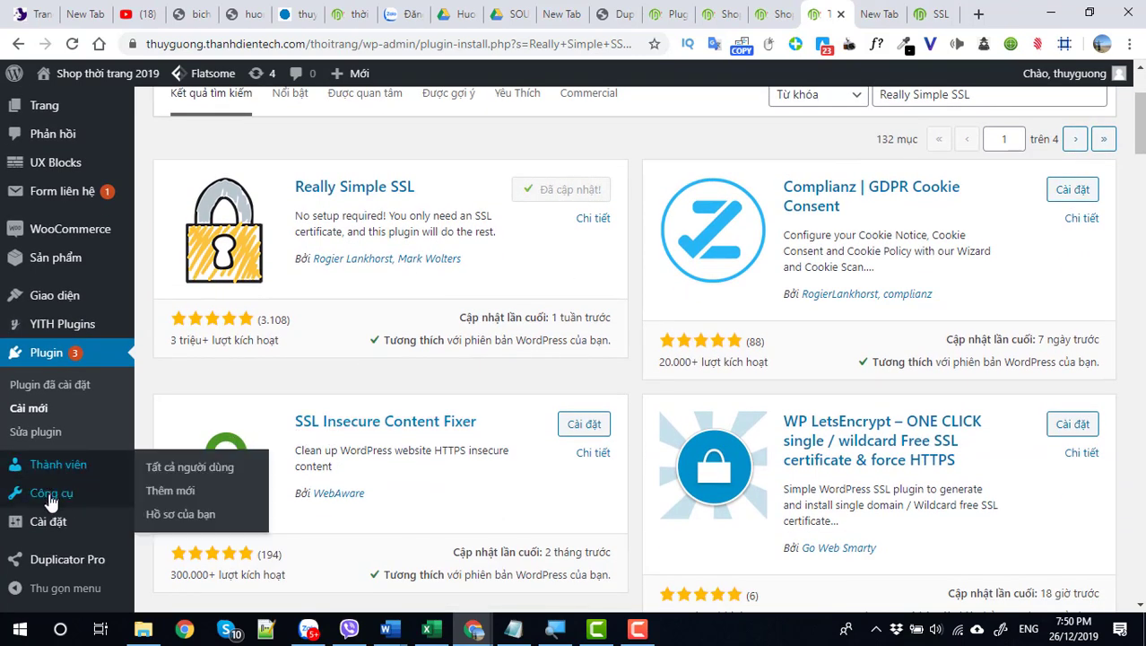
{"action": "left_click", "coordinate": [27, 409]}
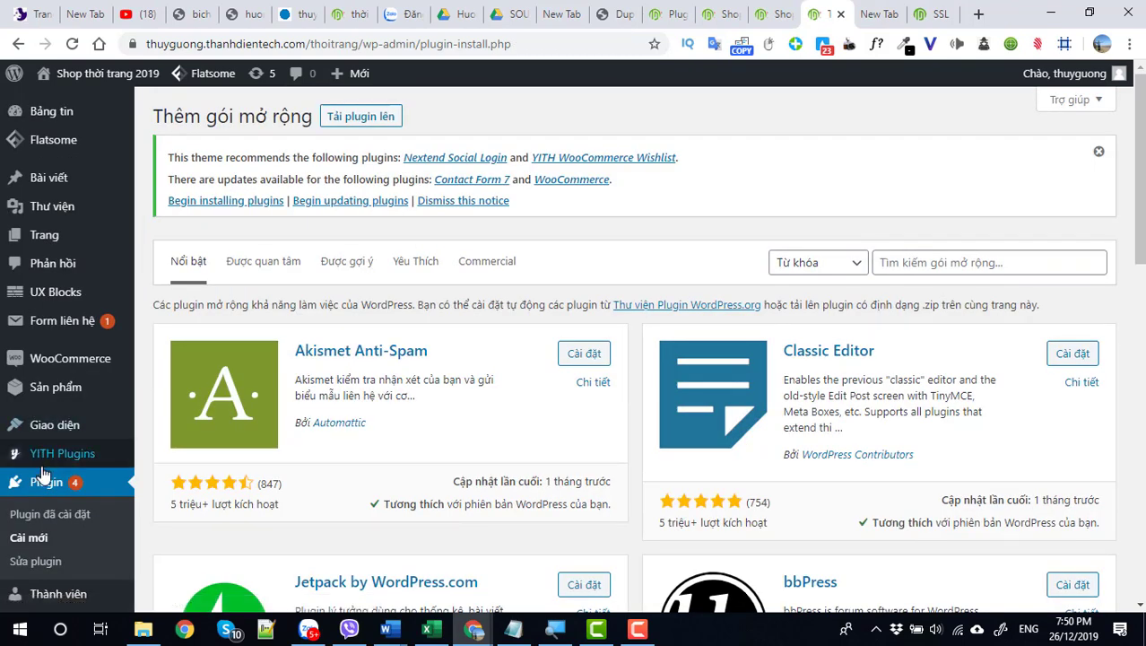
{"action": "left_click", "coordinate": [49, 516]}
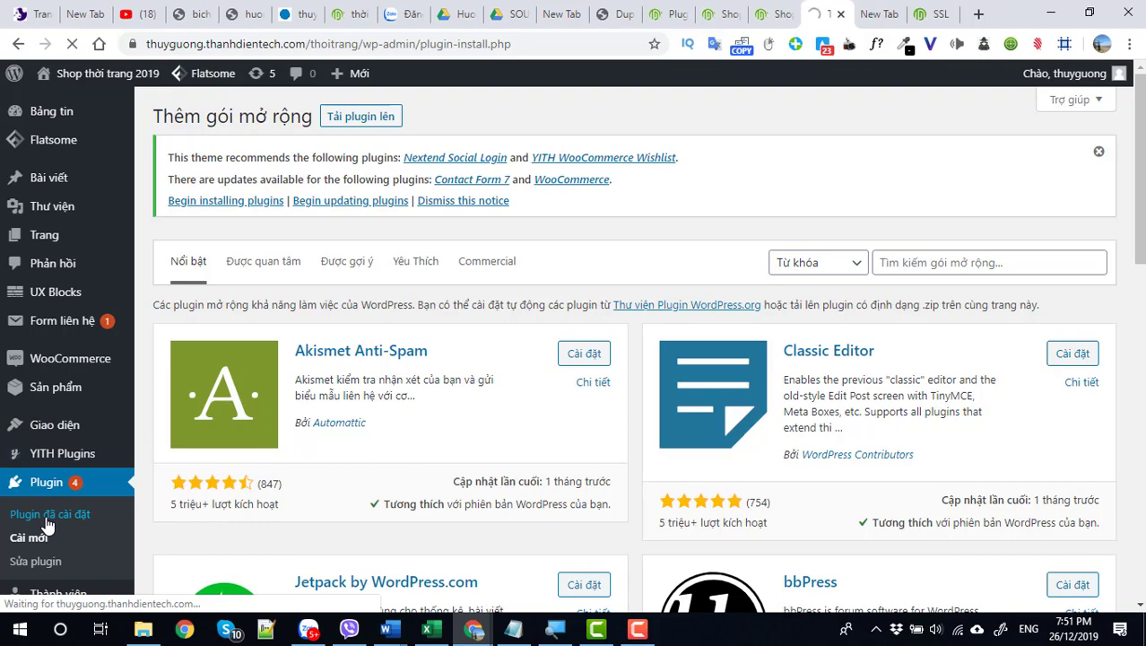
{"action": "scroll", "coordinate": [400, 453], "scroll_direction": "down", "scroll_amount": 5}
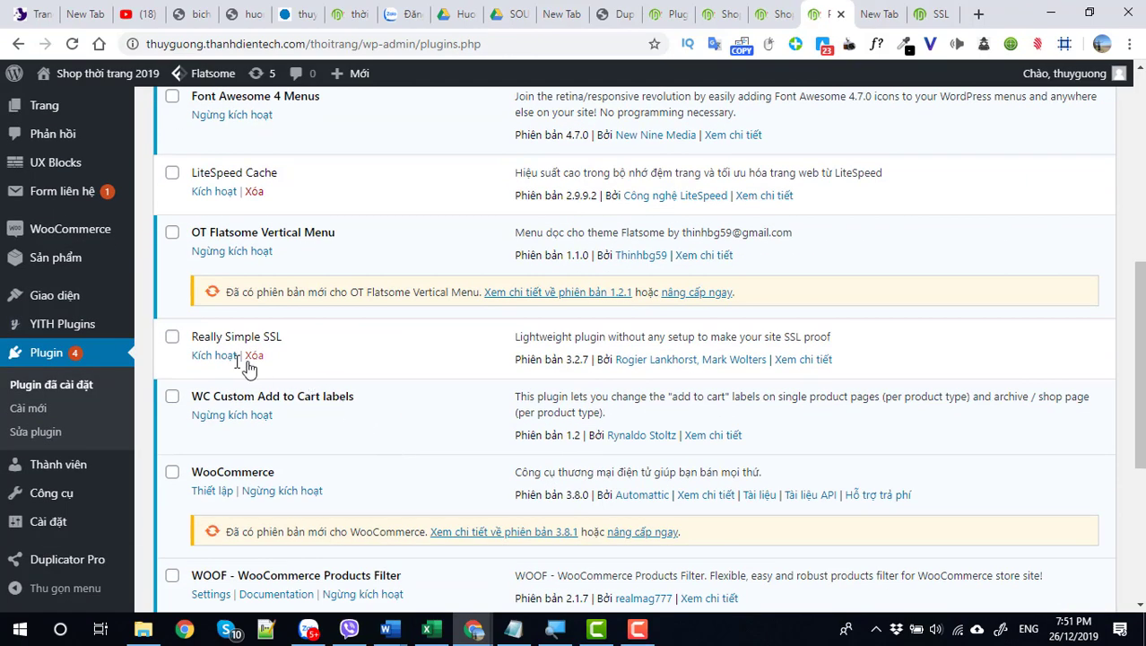
{"action": "left_click", "coordinate": [210, 362]}
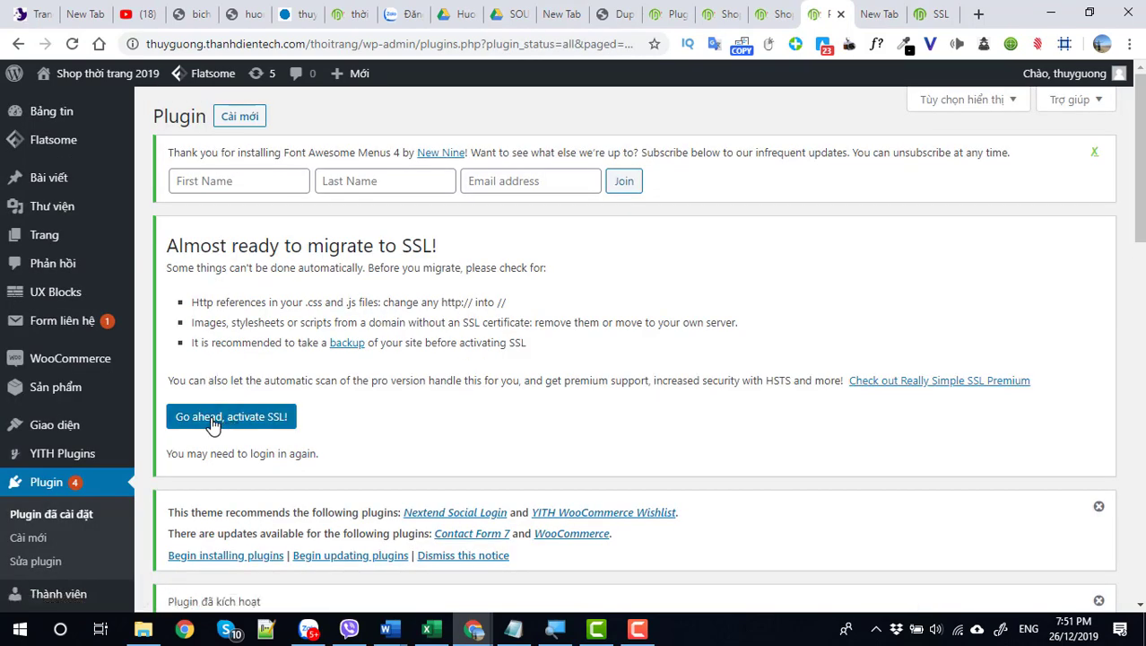
Activate SSL from the plugin's migration notice, reload the page and log in again with the saved credentials
{"action": "left_click", "coordinate": [213, 418]}
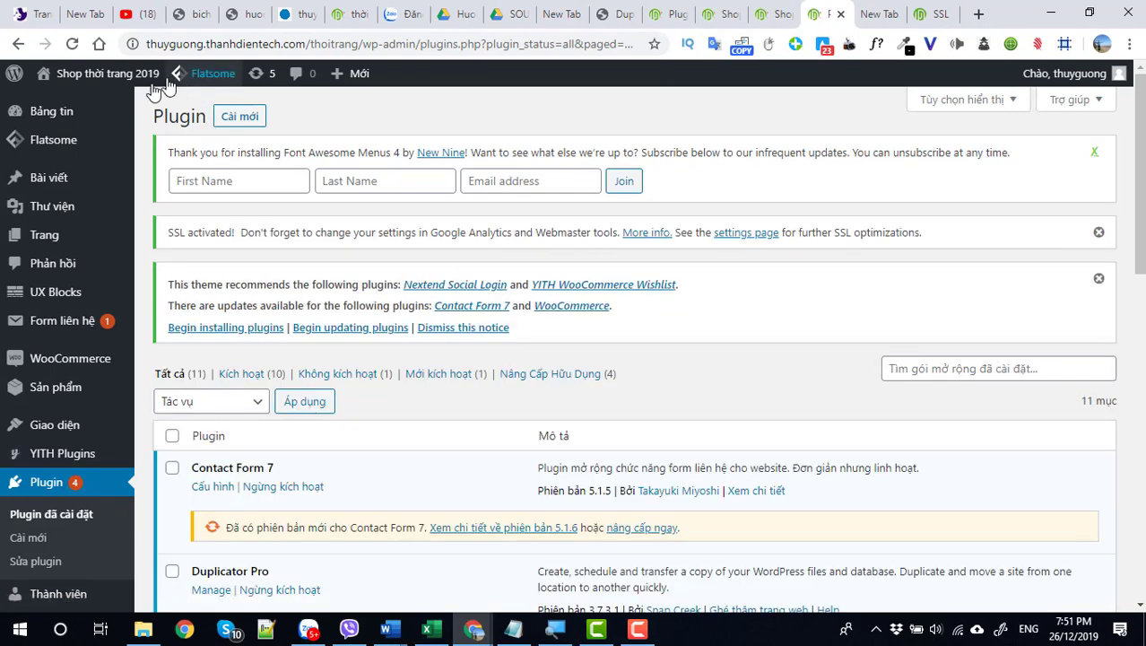
{"action": "left_click", "coordinate": [73, 45]}
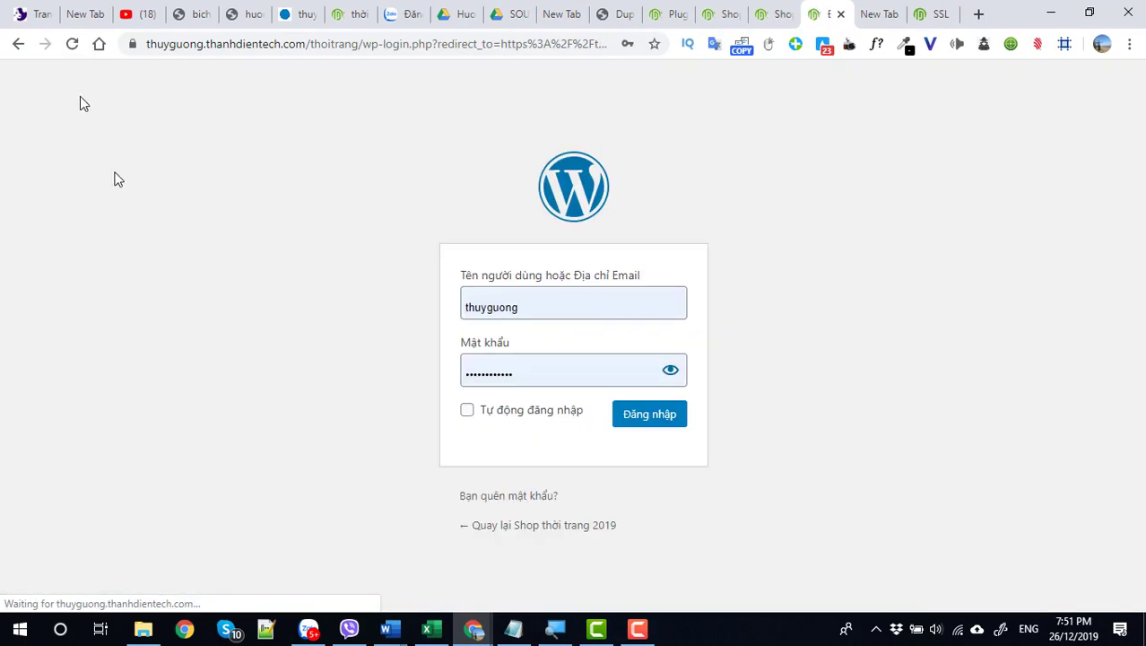
{"action": "left_click", "coordinate": [646, 414]}
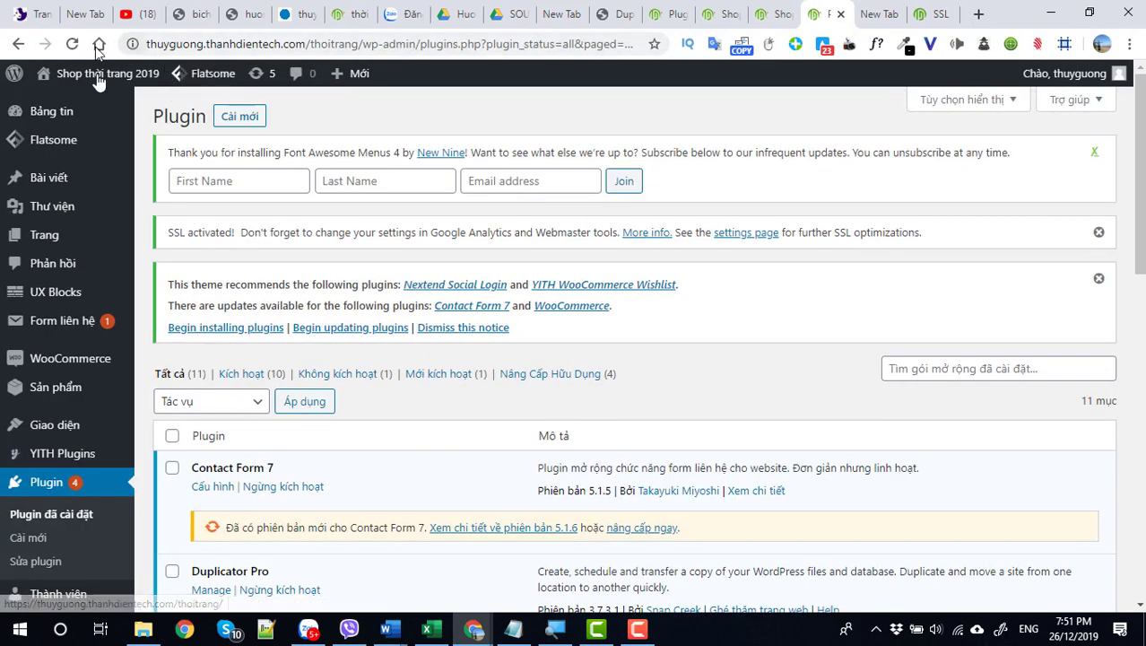
Open the shop's front page in a new tab and check its connection and certificate information
{"action": "mouse_move", "coordinate": [119, 126]}
{"action": "mouse_move", "coordinate": [95, 75]}
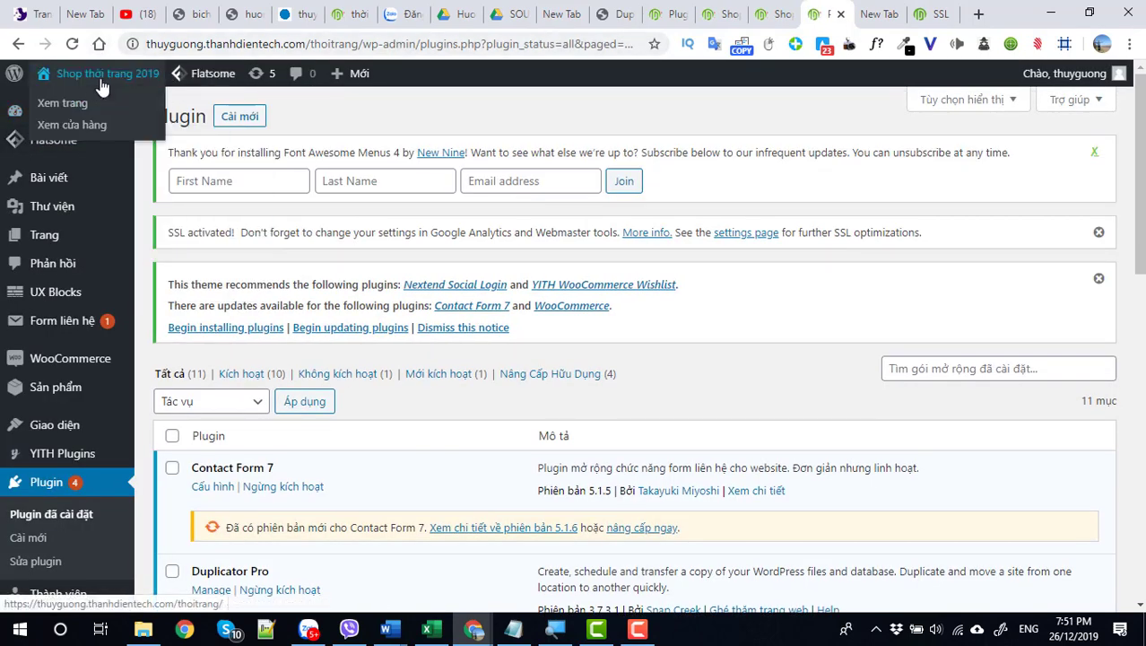
{"action": "right_click", "coordinate": [79, 103]}
{"action": "left_click", "coordinate": [112, 114]}
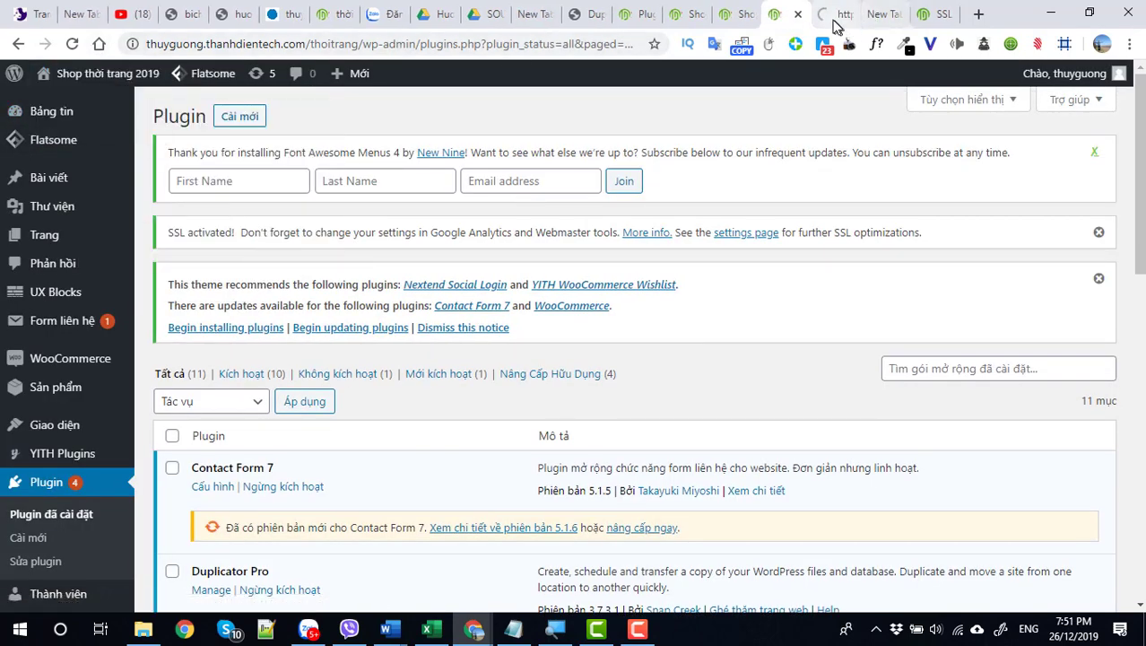
{"action": "left_click", "coordinate": [837, 14]}
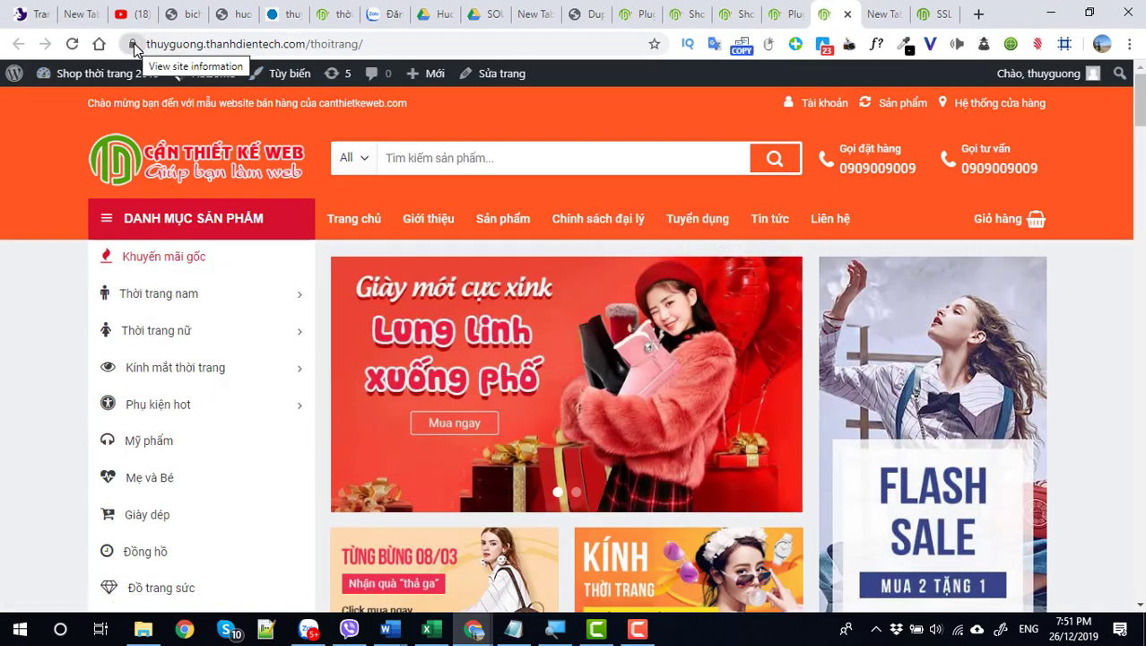
{"action": "left_click", "coordinate": [132, 45]}
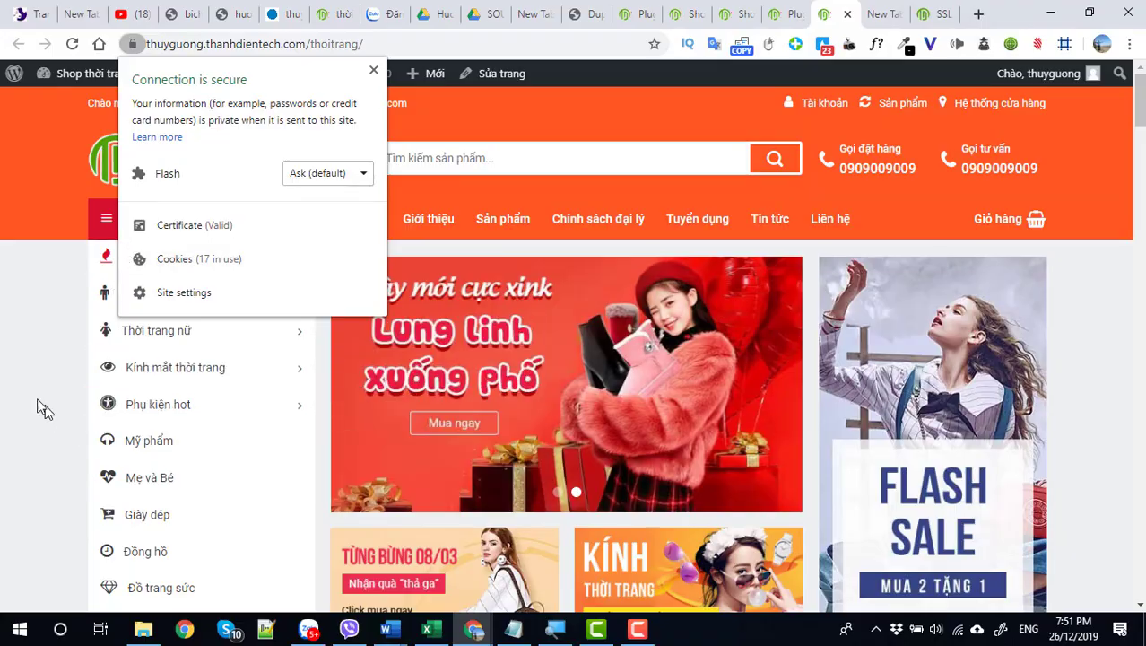
Close the connection information and look through the shop's front page to check its banners and product sections over HTTPS
{"action": "left_click", "coordinate": [40, 408]}
{"action": "scroll", "coordinate": [40, 408], "scroll_direction": "down", "scroll_amount": 10}
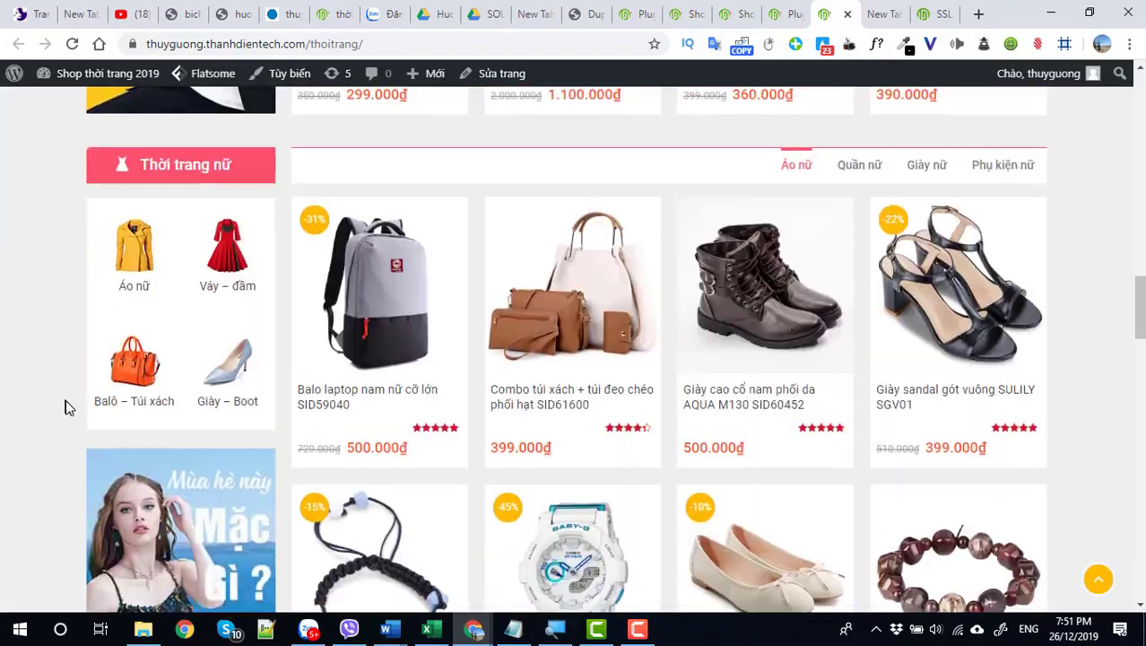
{"action": "scroll", "coordinate": [66, 399], "scroll_direction": "up", "scroll_amount": 10}
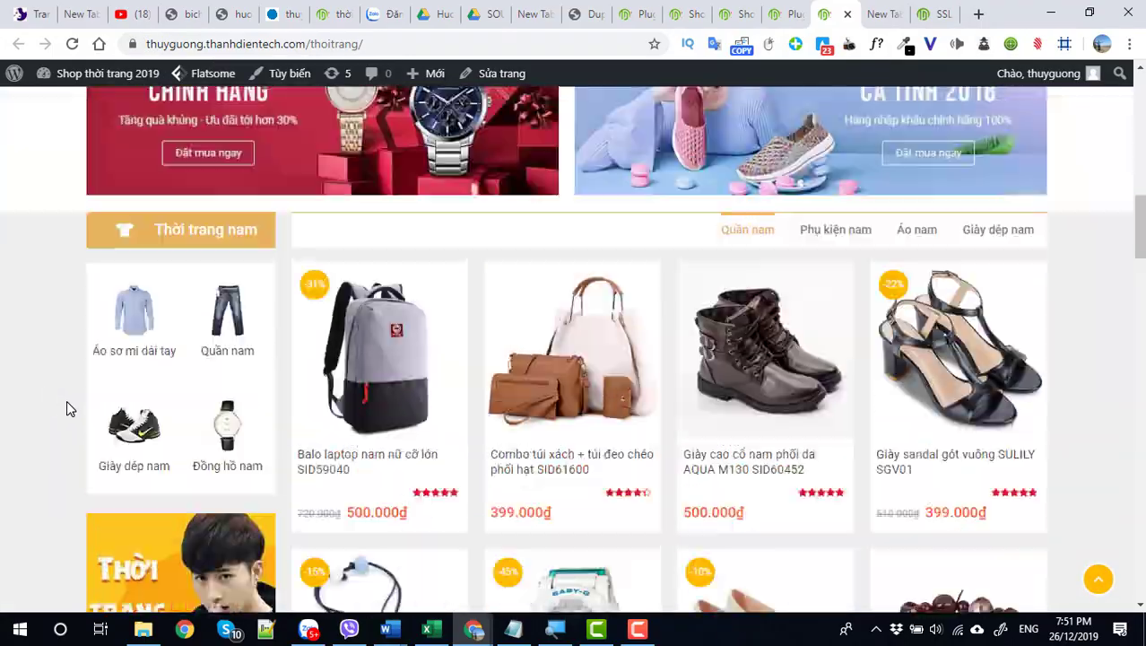
{"action": "scroll", "coordinate": [66, 400], "scroll_direction": "up", "scroll_amount": 10}
{"action": "left_click", "coordinate": [646, 631]}
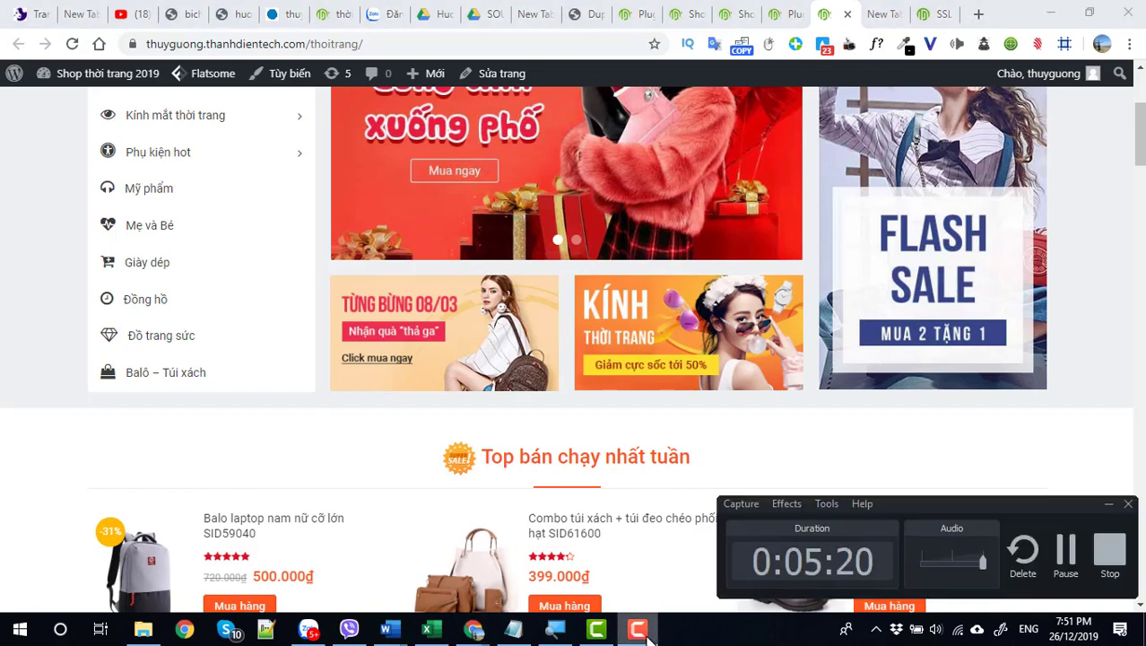
{"action": "left_click", "coordinate": [639, 632]}
{"action": "scroll", "coordinate": [693, 417], "scroll_direction": "up", "scroll_amount": 3}
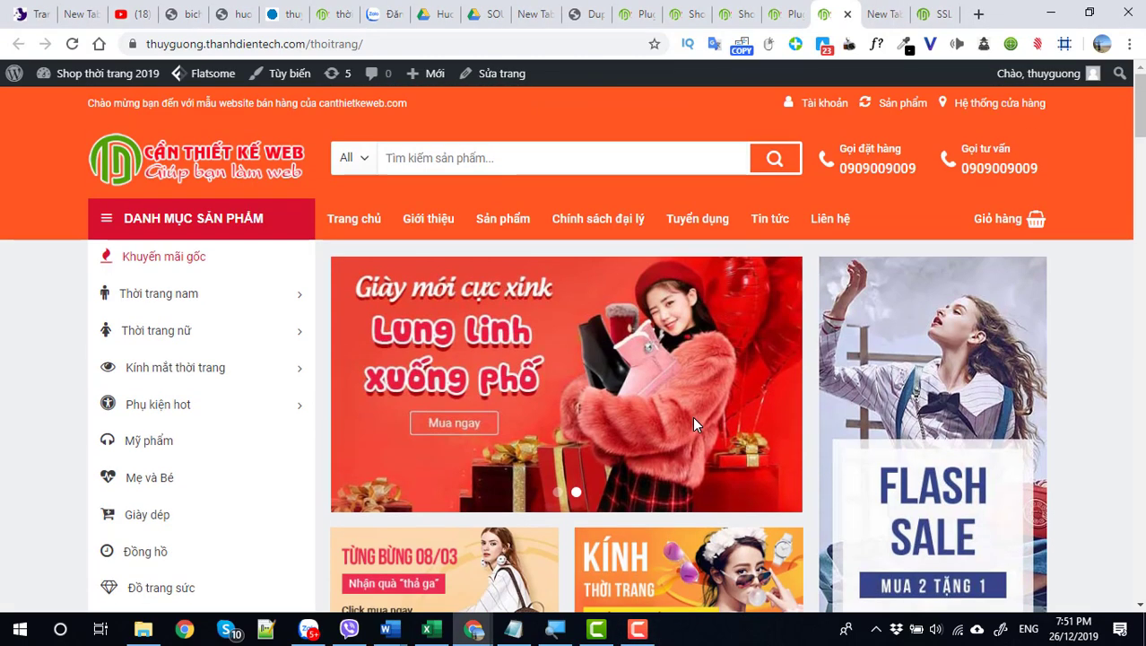
{"action": "scroll", "coordinate": [692, 416], "scroll_direction": "down", "scroll_amount": 4}
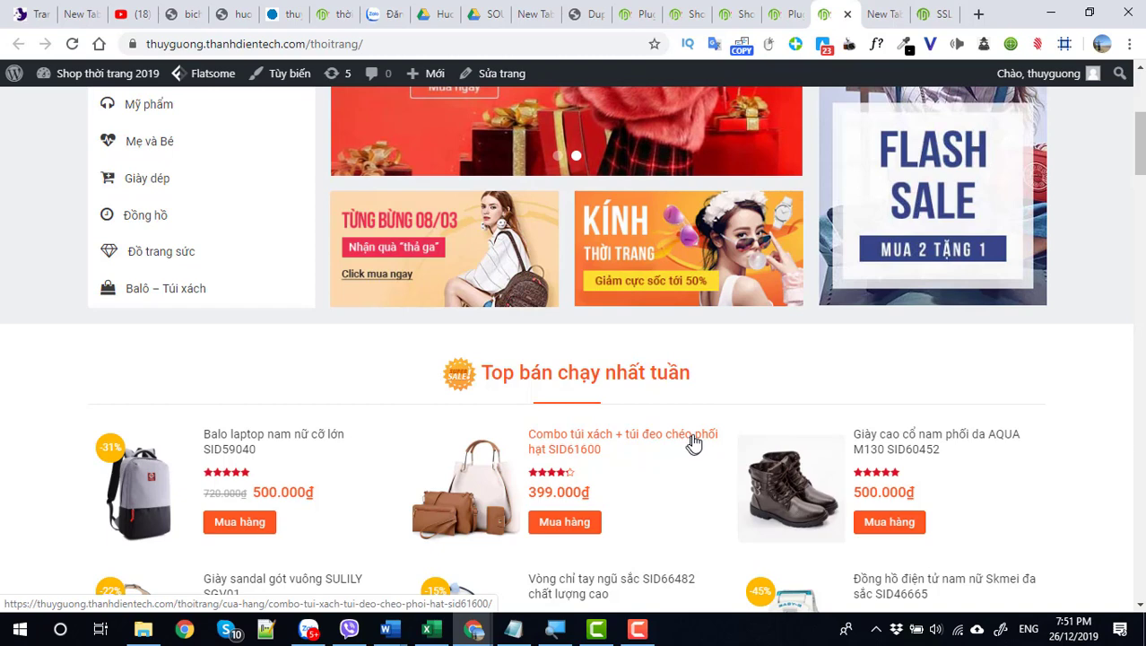
{"action": "left_click", "coordinate": [636, 628]}
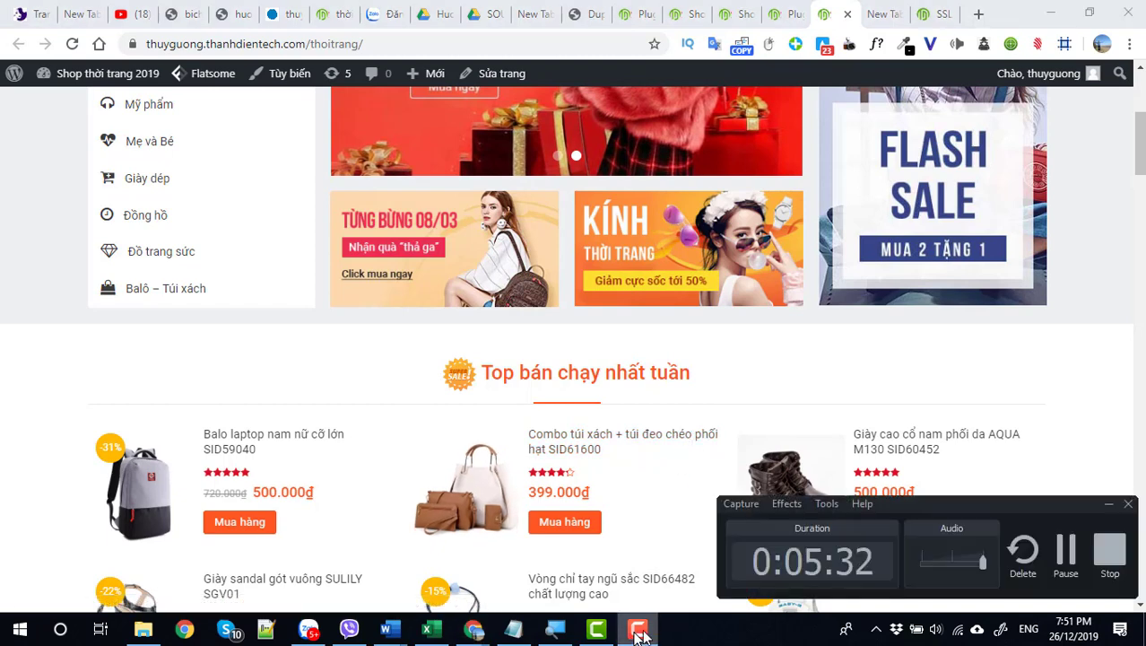